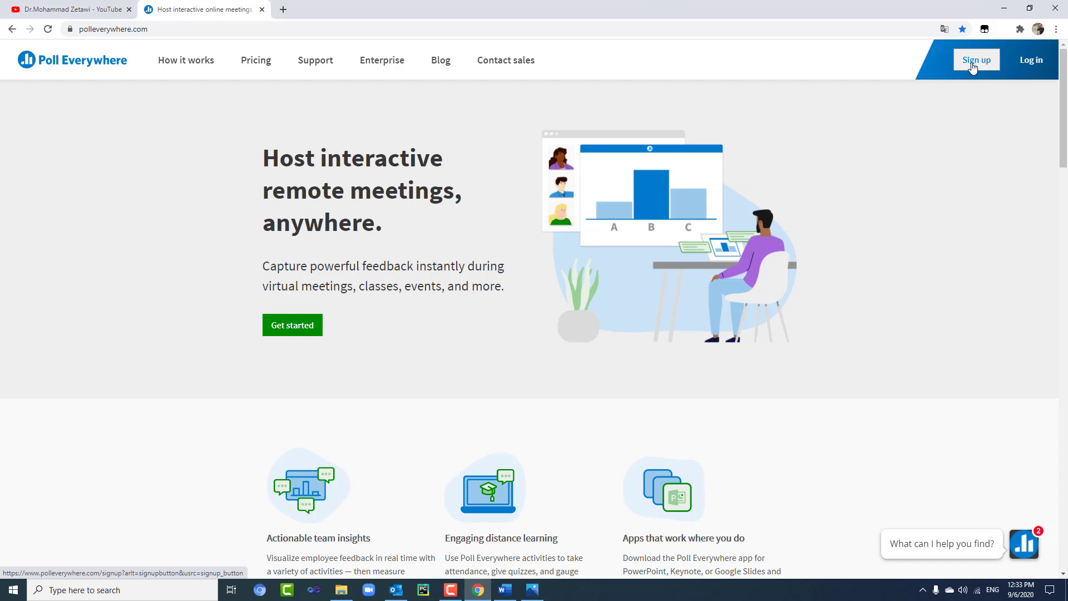
- Open the Sign up page from the Poll Everywhere homepage header
{"action": "left_click", "coordinate": [973, 67]}
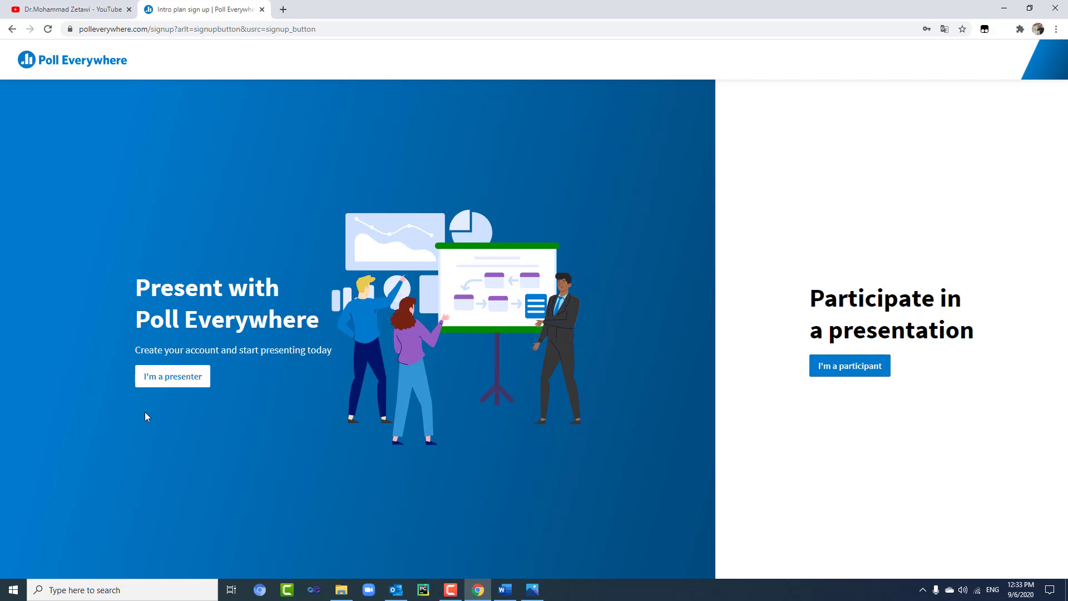
- View the presenter sign-up form, then go back to the home page
{"action": "left_click", "coordinate": [184, 376]}
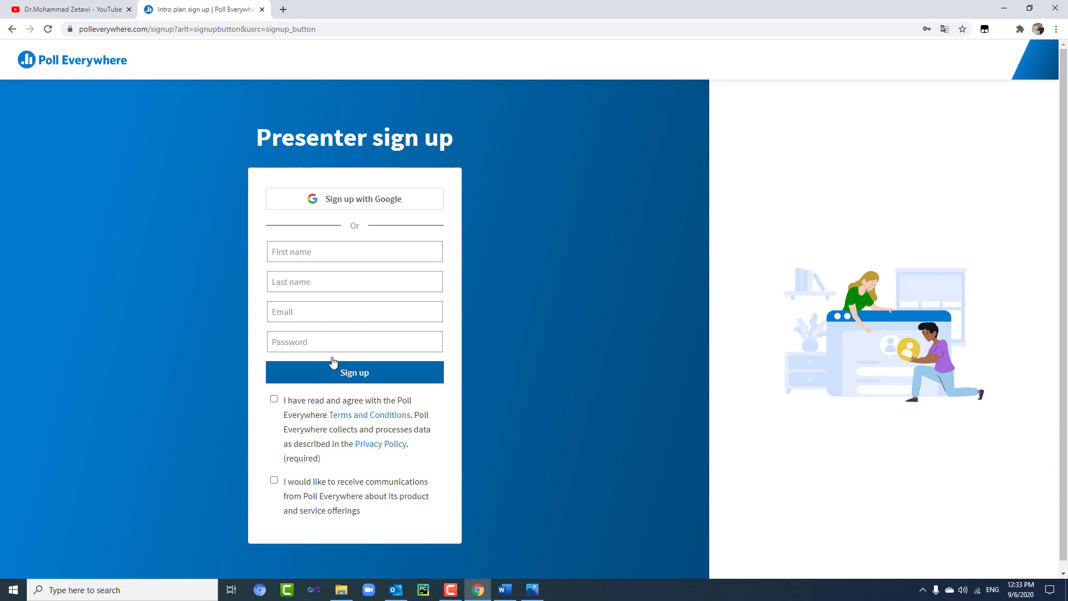
{"action": "left_click", "coordinate": [12, 29]}
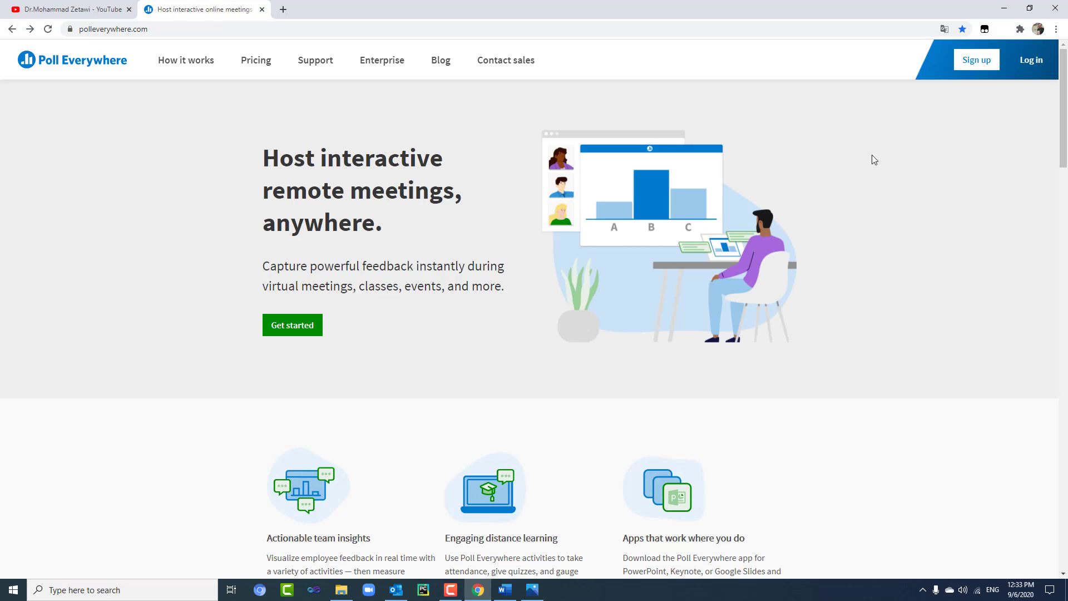
- Log in with the autofilled e-mail and password to reach the empty Activities page
{"action": "left_click", "coordinate": [1045, 69]}
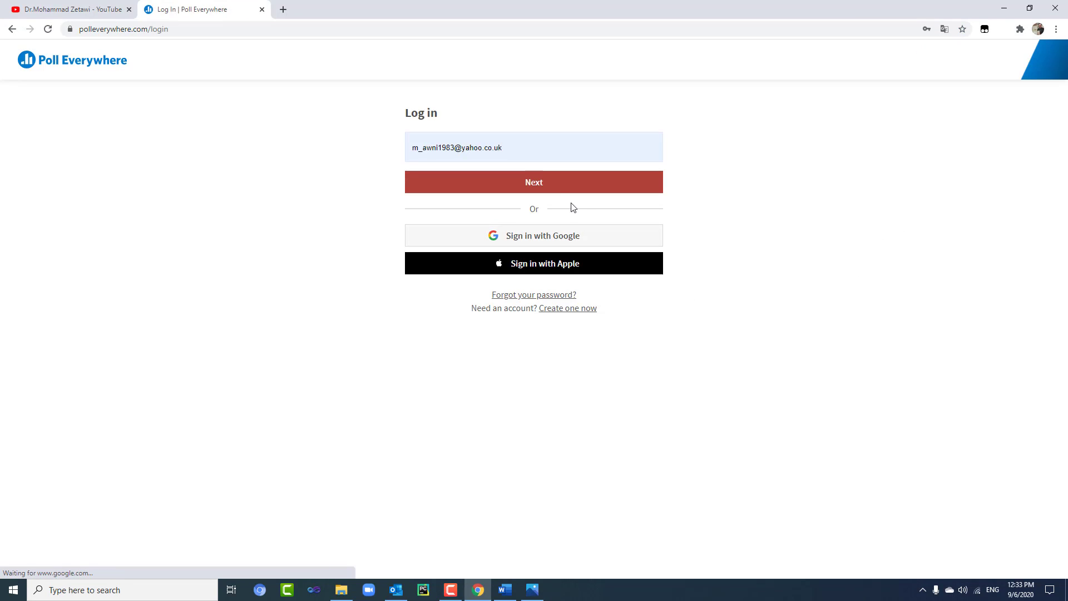
{"action": "left_click", "coordinate": [559, 191]}
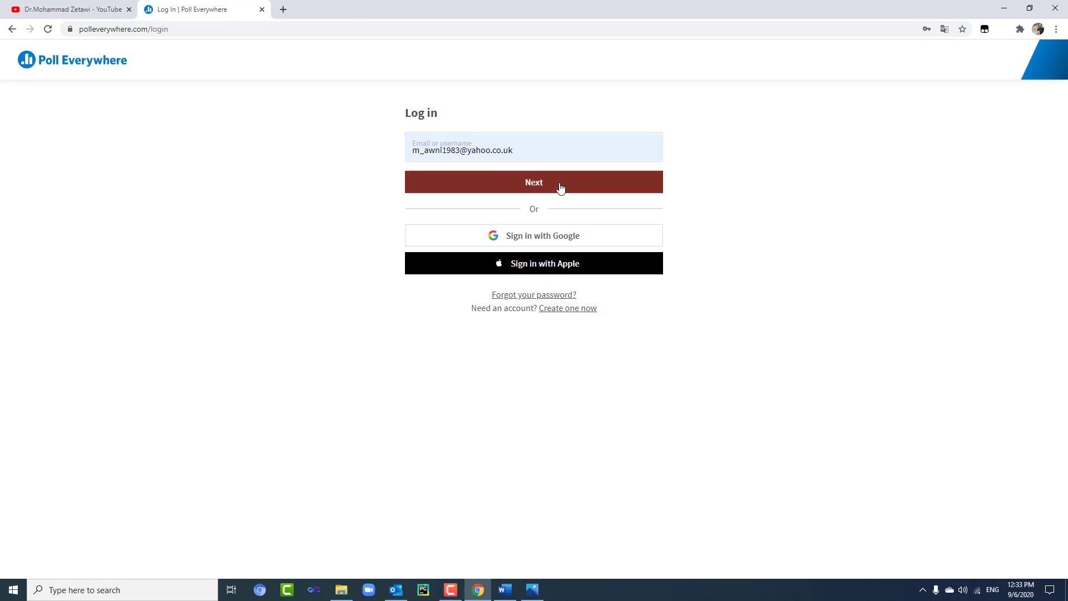
{"action": "left_click", "coordinate": [513, 215]}
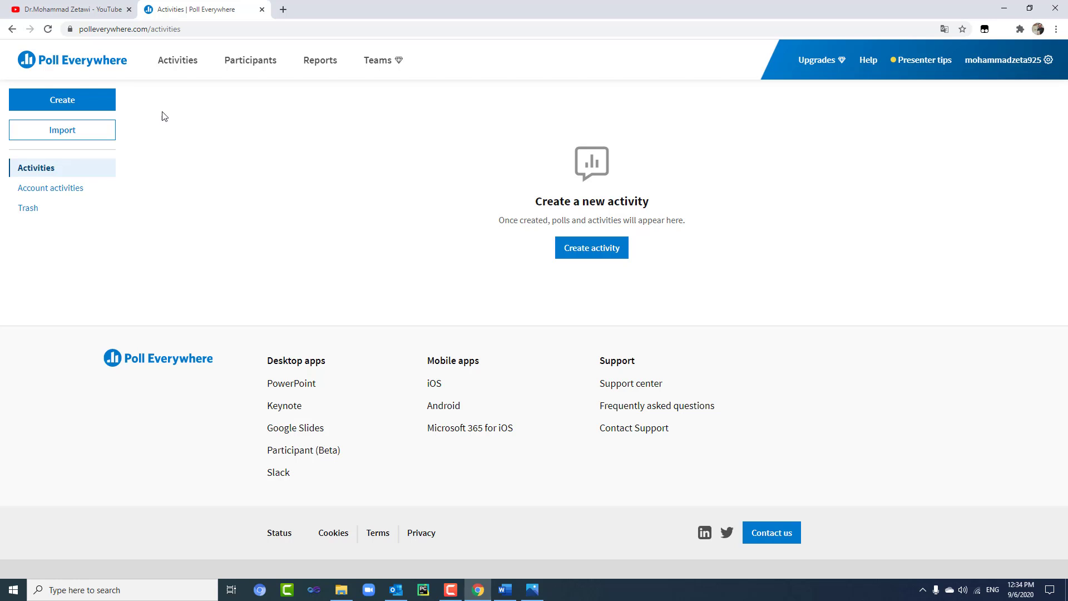
- Start a new activity and keep the Multiple choice poll type
{"action": "left_click", "coordinate": [104, 100]}
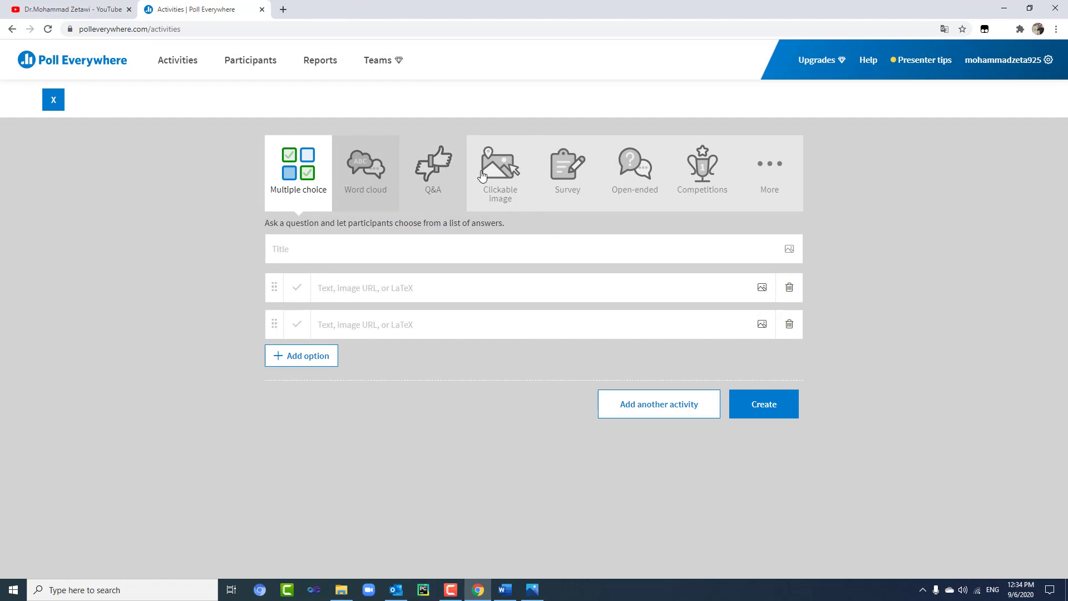
{"action": "left_click", "coordinate": [778, 183]}
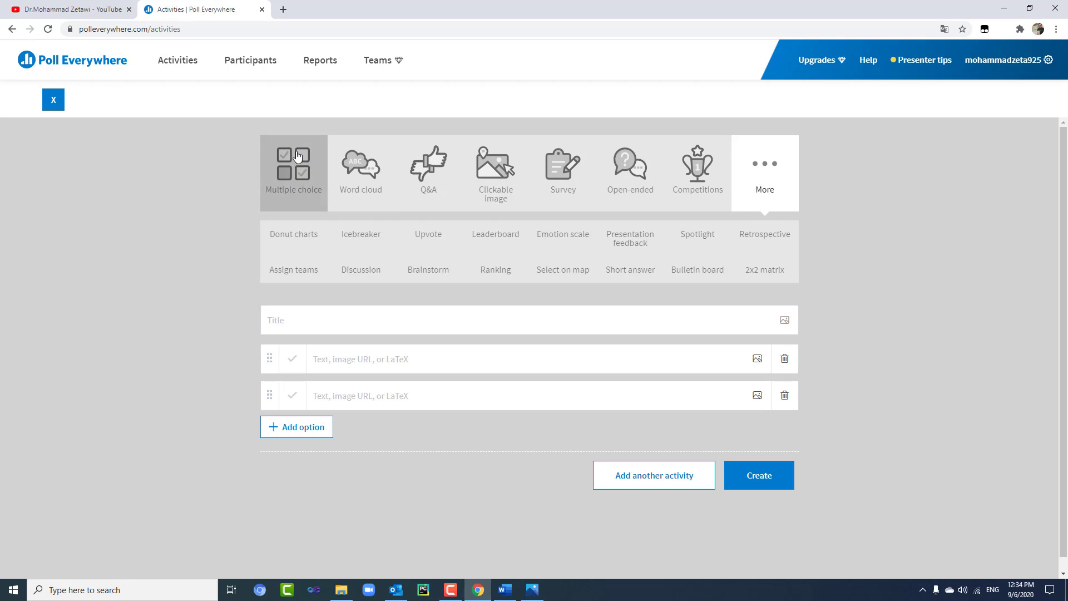
{"action": "left_click", "coordinate": [298, 157]}
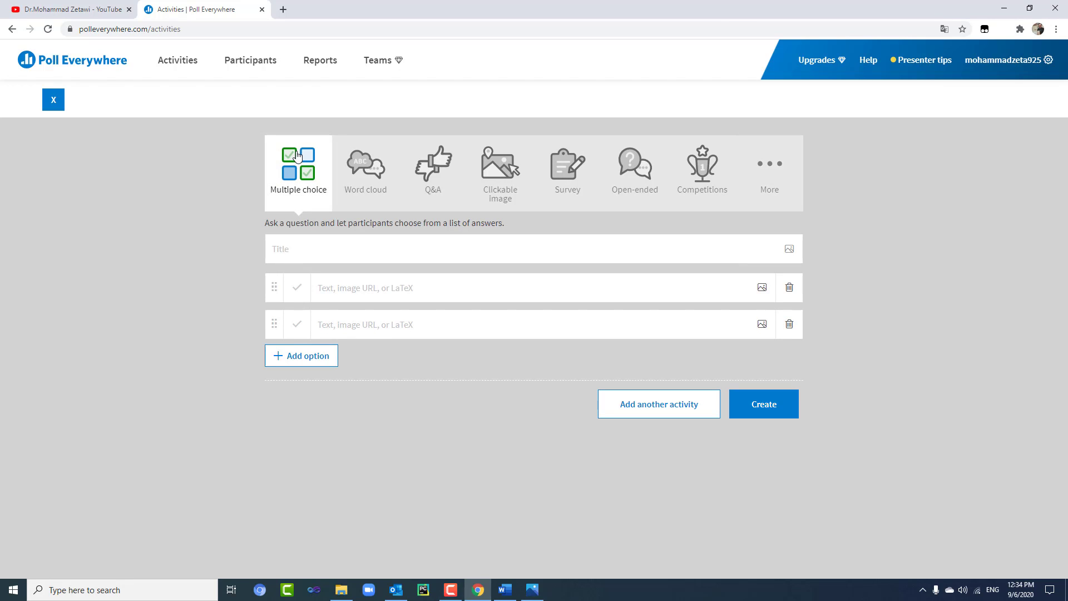
- Title the poll 'bmw' and enter options grman and italy
{"action": "left_click", "coordinate": [376, 258]}
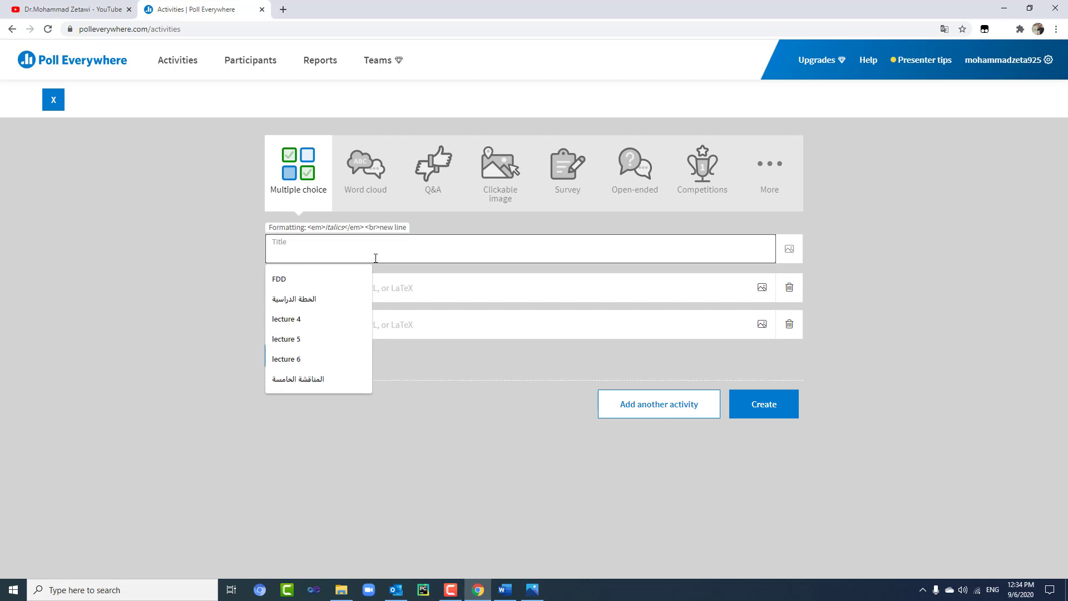
{"action": "type", "text": "b"}
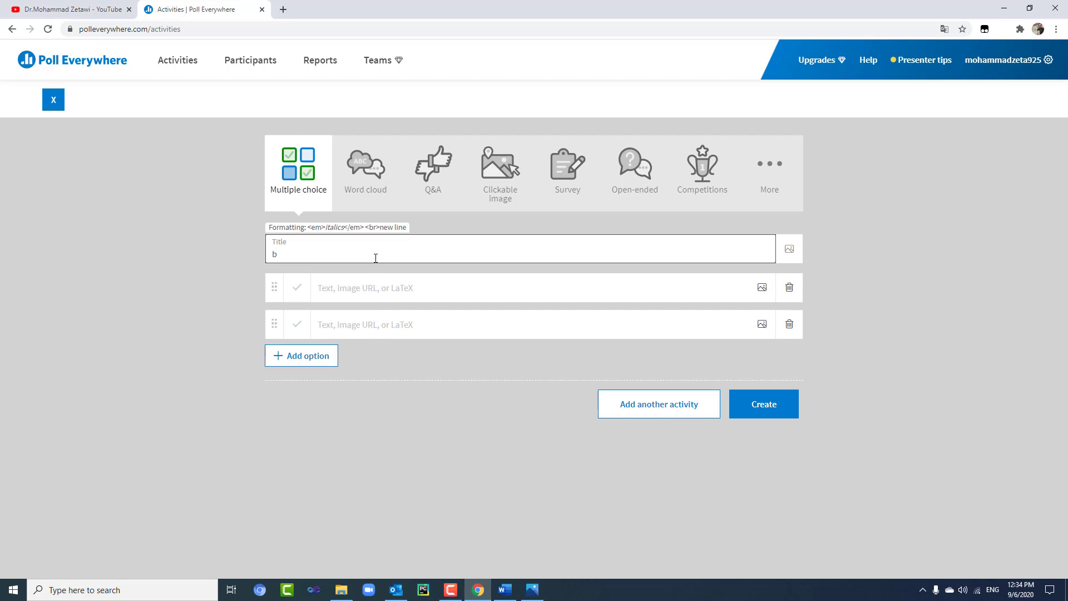
{"action": "type", "text": "mw"}
{"action": "key", "text": "Tab"}
{"action": "key", "text": "Tab"}
{"action": "key", "text": "Tab"}
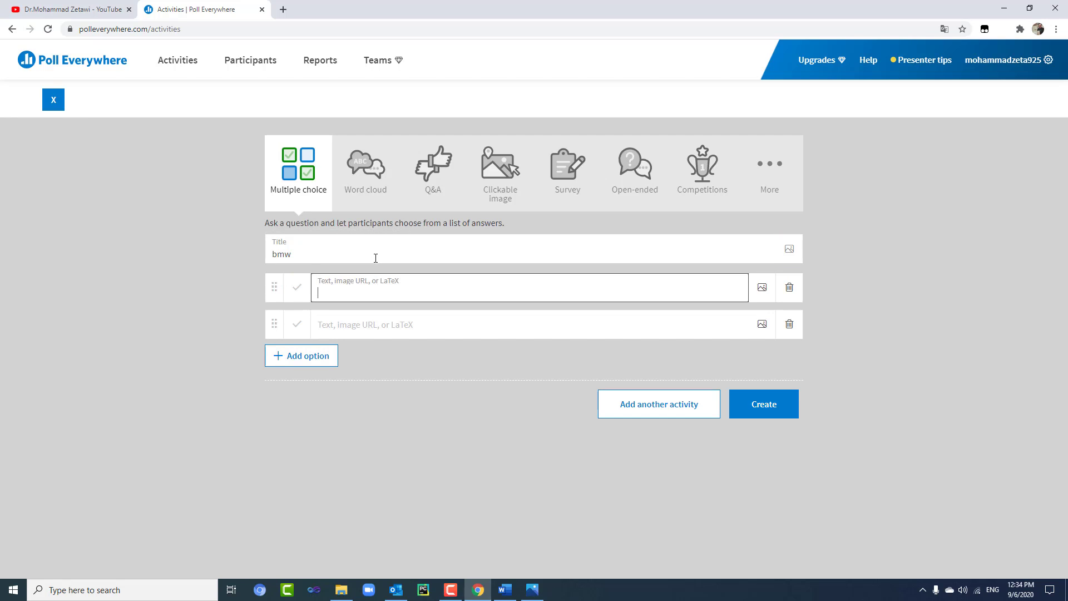
{"action": "type", "text": "grman"}
{"action": "key", "text": "Tab"}
{"action": "key", "text": "Tab"}
{"action": "key", "text": "Tab"}
{"action": "key", "text": "Tab"}
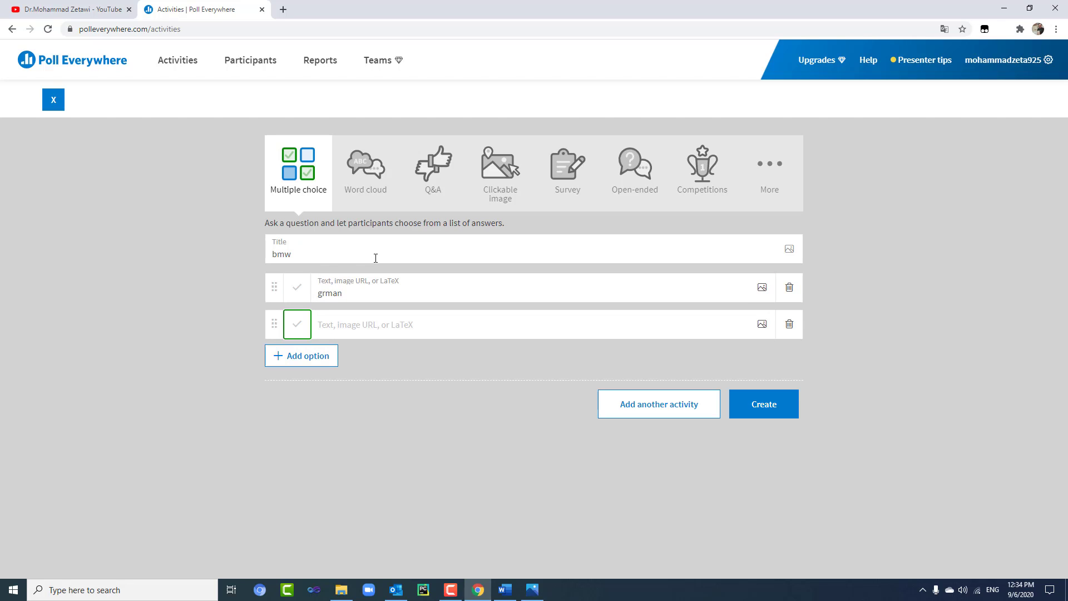
{"action": "type", "text": "iyaly"}
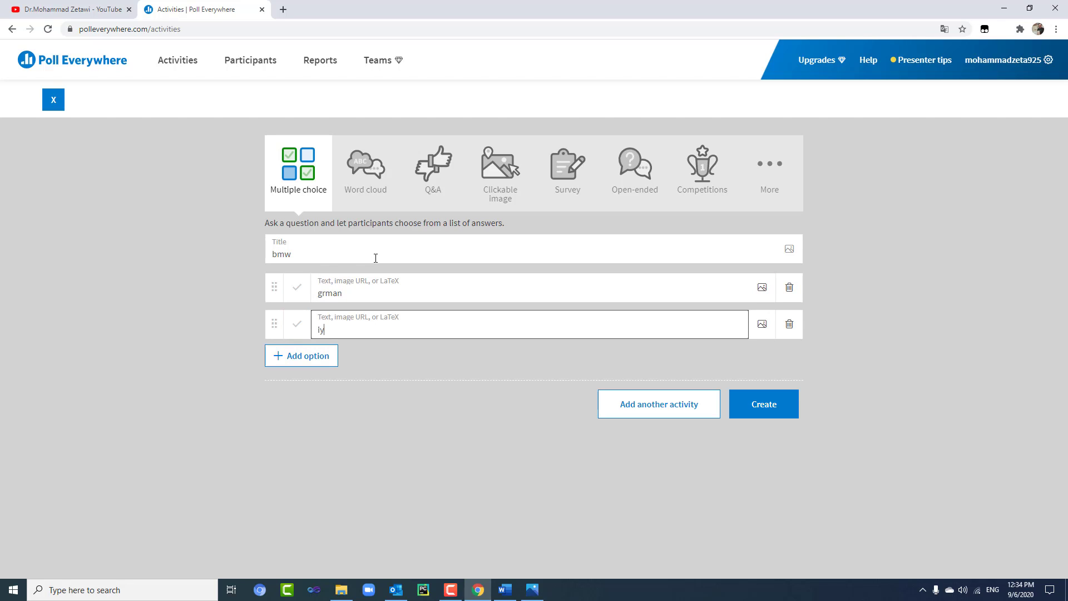
{"action": "key", "text": "BackSpace"}
{"action": "key", "text": "BackSpace"}
{"action": "key", "text": "BackSpace"}
{"action": "key", "text": "BackSpace"}
{"action": "type", "text": "taly"}
- Add options china and japan and complete the title as 'bmw is from'
{"action": "left_click", "coordinate": [313, 358]}
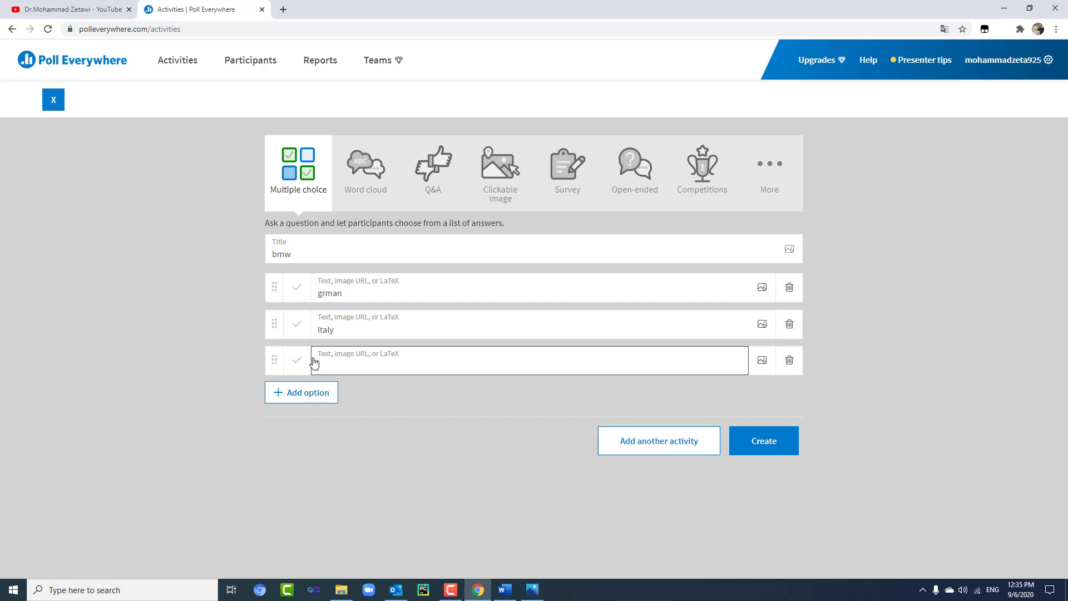
{"action": "type", "text": "china"}
{"action": "left_click", "coordinate": [321, 400]}
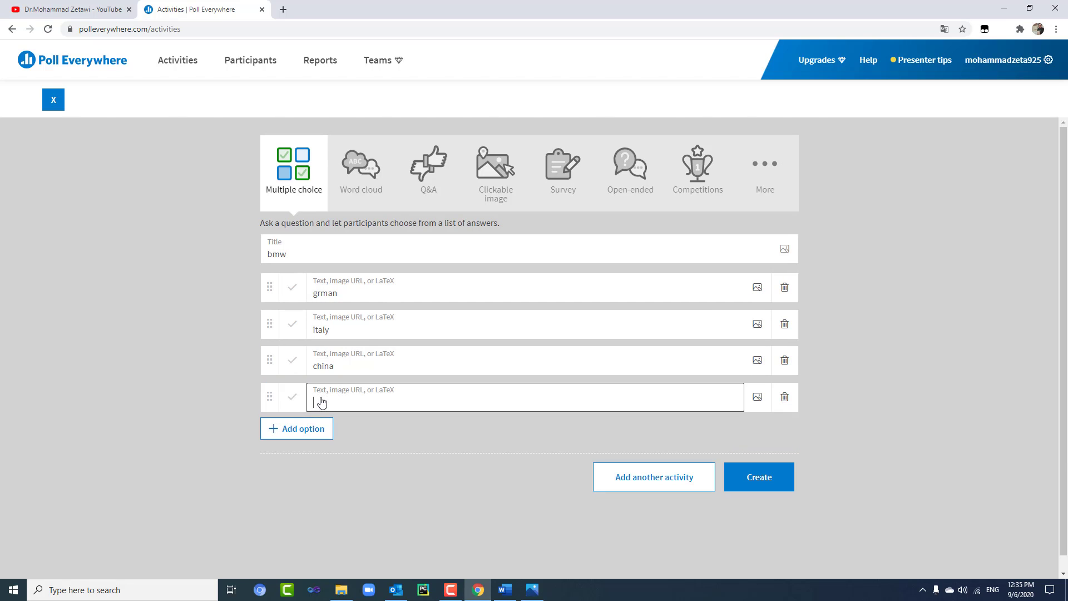
{"action": "type", "text": "japan"}
{"action": "left_click", "coordinate": [328, 252]}
{"action": "type", "text": "is from"}
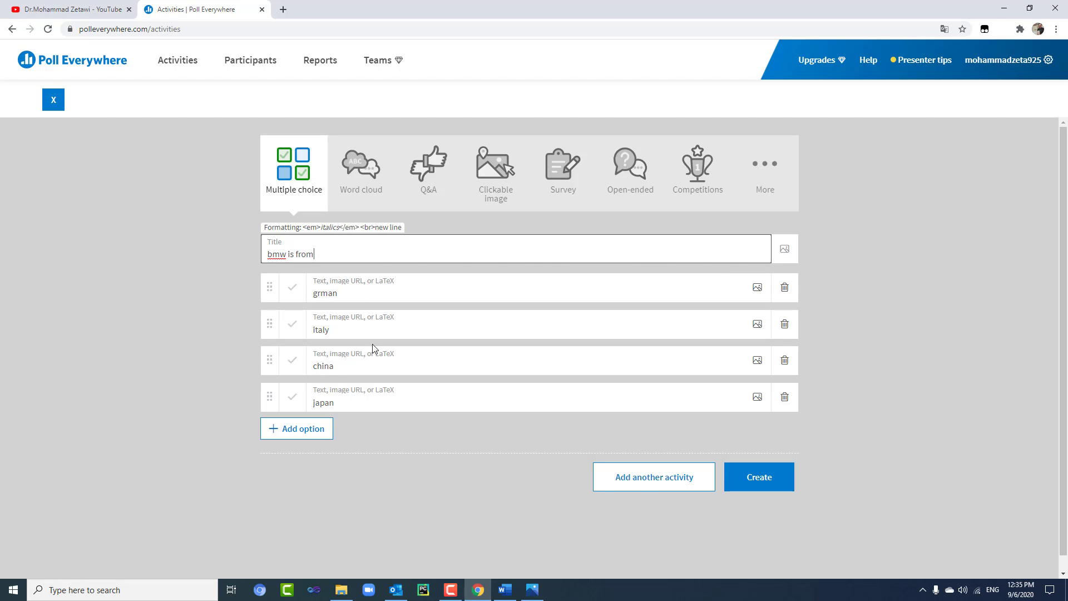
- Skip adding an option image, drag the japan row, and create the 'bmw is from' poll
{"action": "left_click", "coordinate": [760, 292]}
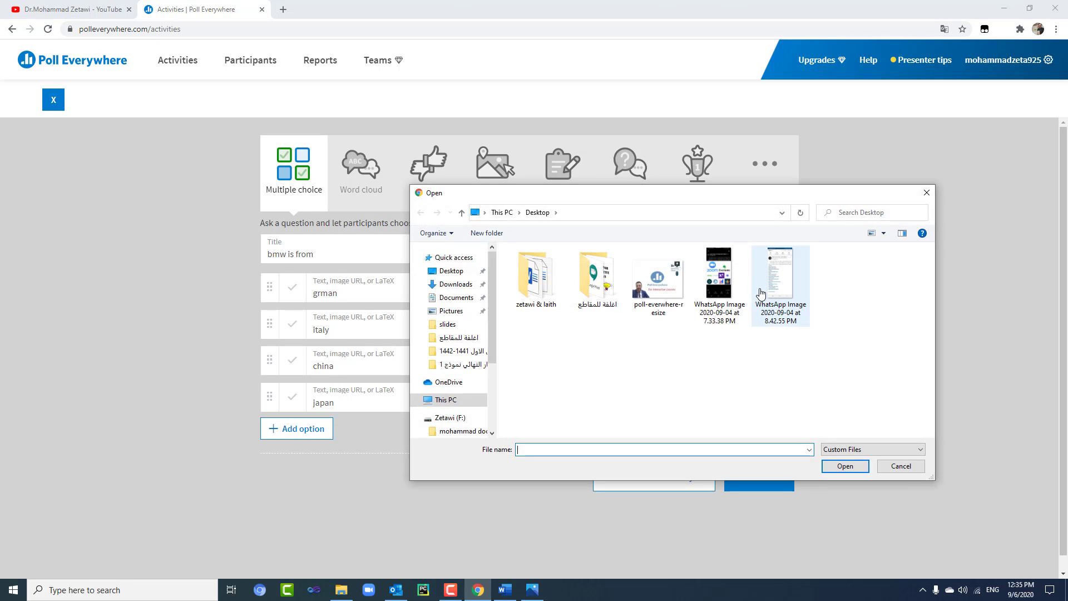
{"action": "left_click", "coordinate": [892, 467]}
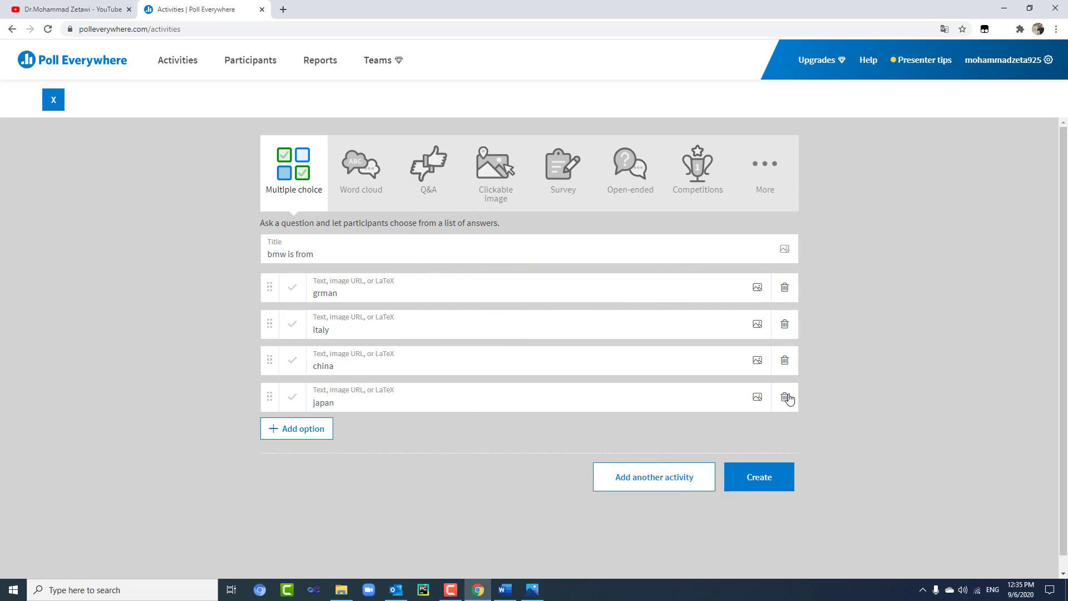
{"action": "mouse_move", "coordinate": [264, 396]}
{"action": "left_mouse_down"}
{"action": "mouse_move", "coordinate": [270, 341]}
{"action": "mouse_move", "coordinate": [262, 405]}
{"action": "mouse_move", "coordinate": [262, 396]}
{"action": "left_mouse_up"}
{"action": "left_click", "coordinate": [757, 484]}
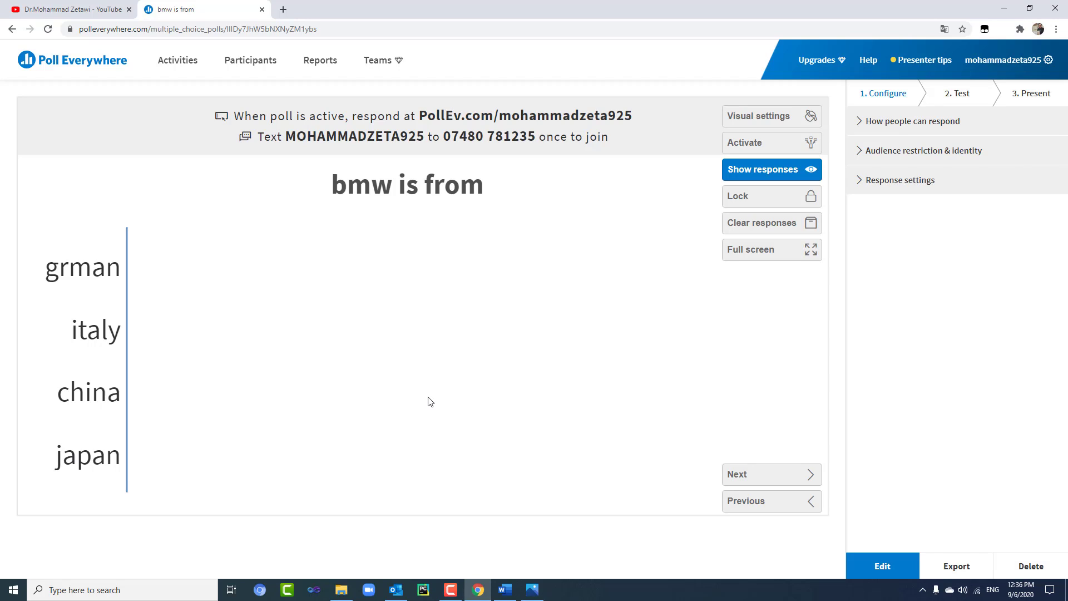
- Activate the poll, switch to the Test step, and highlight the response web address
{"action": "left_click", "coordinate": [754, 148]}
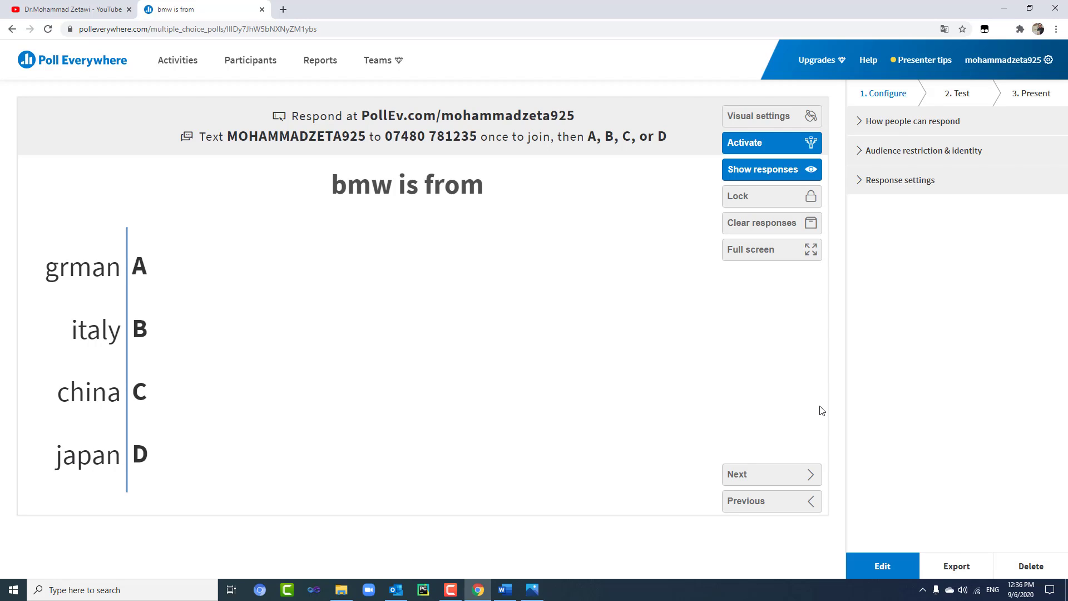
{"action": "left_click", "coordinate": [959, 95]}
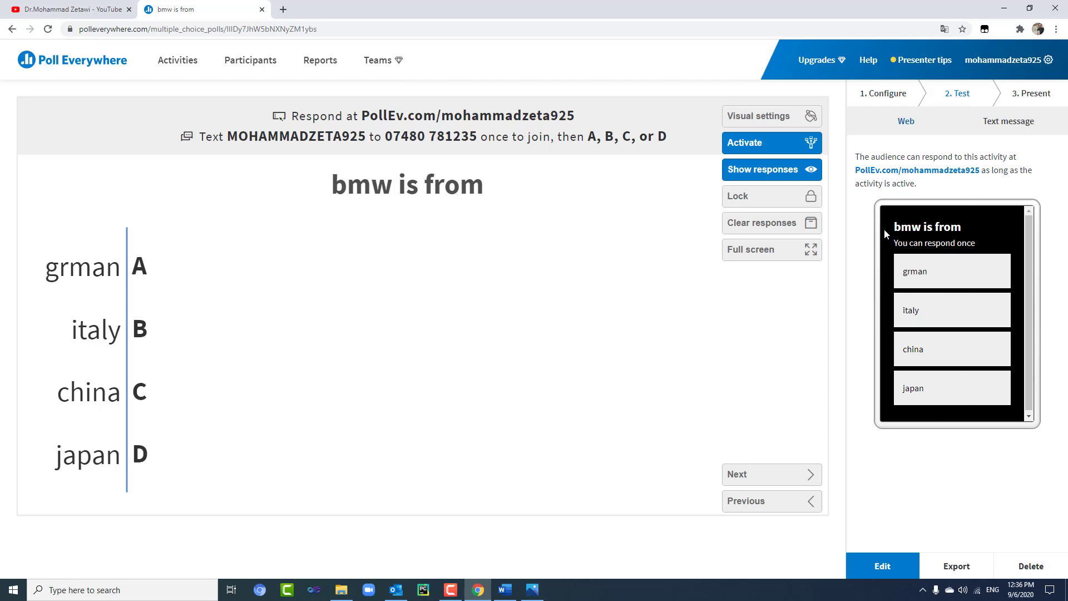
{"action": "left_click_drag", "start_coordinate": [856, 171], "coordinate": [981, 171]}
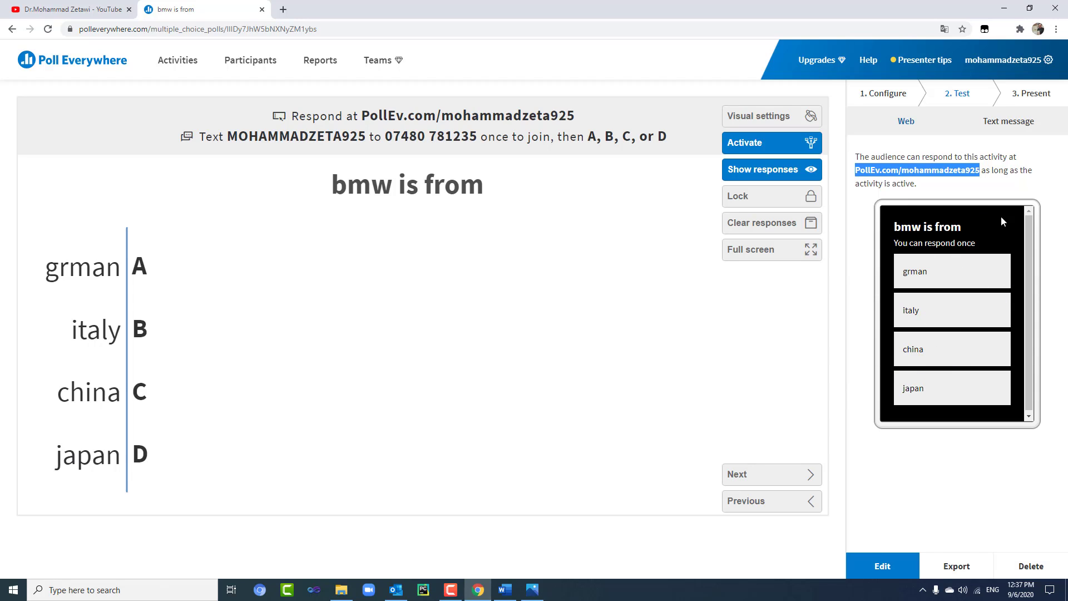
- Cast and clear test votes for grman and china in the phone preview
{"action": "left_click", "coordinate": [953, 278]}
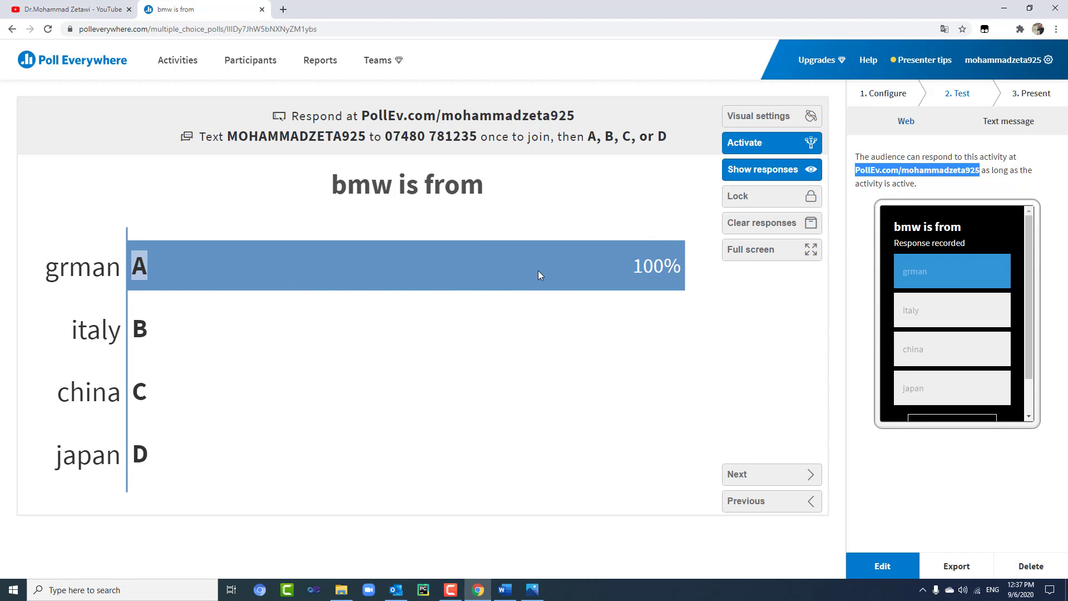
{"action": "scroll", "coordinate": [970, 292], "scroll_direction": "down", "scroll_amount": 2}
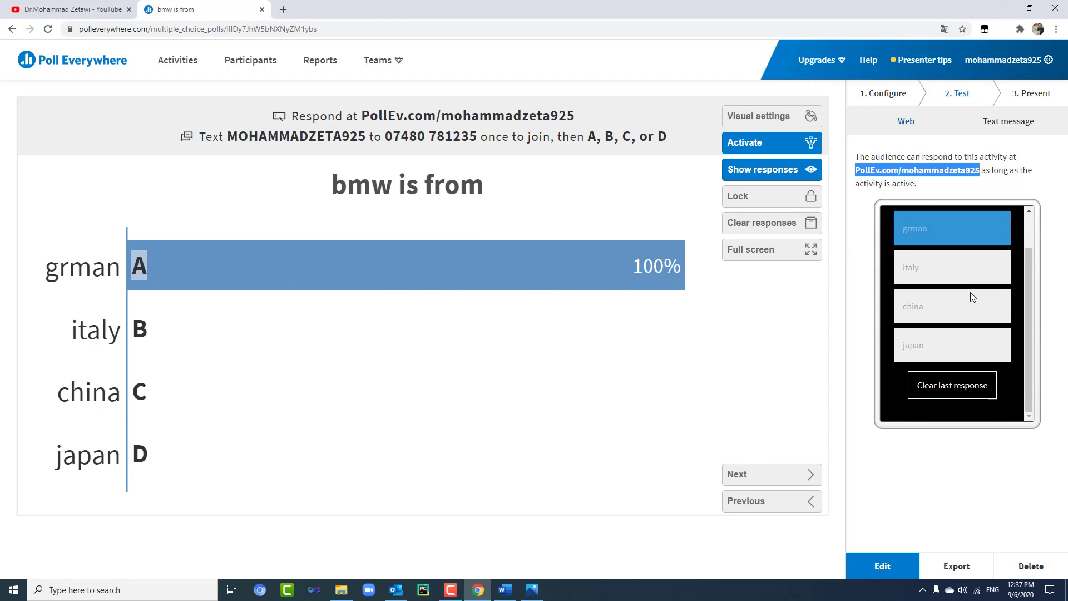
{"action": "left_click", "coordinate": [965, 394]}
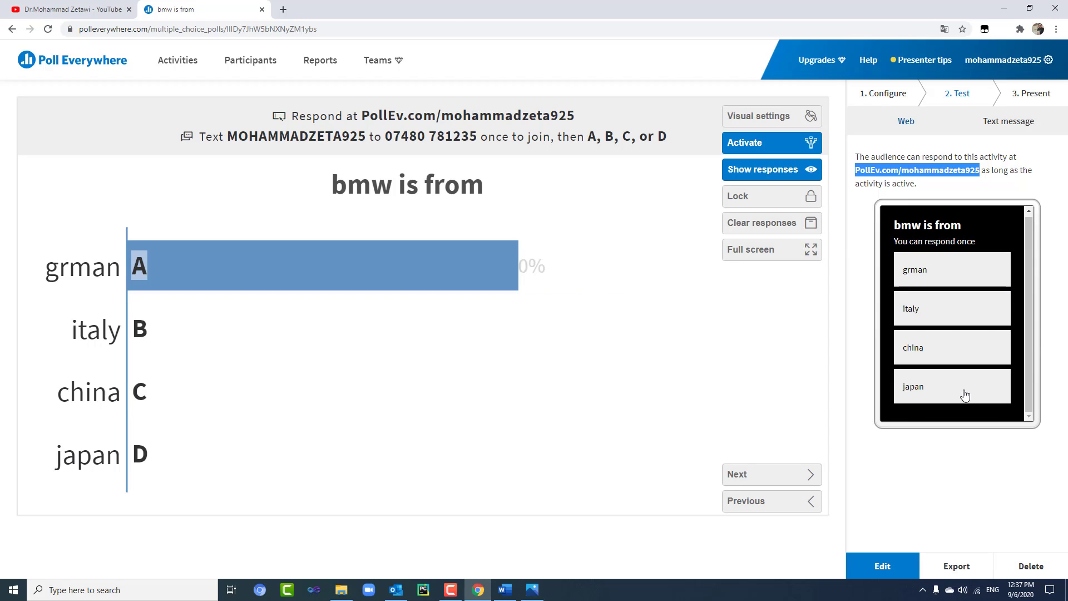
{"action": "left_click", "coordinate": [931, 344]}
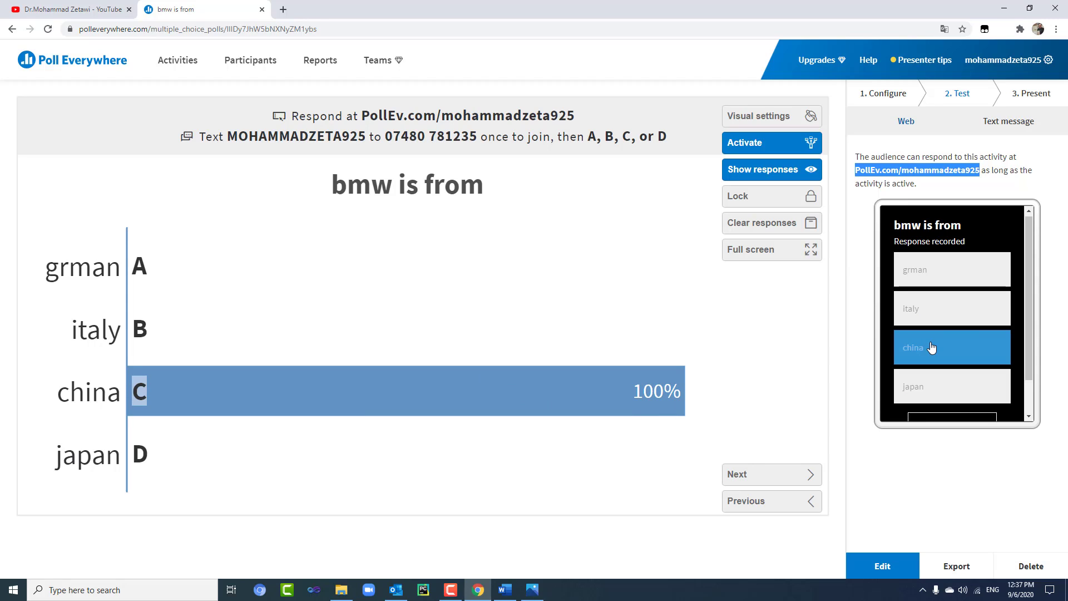
{"action": "scroll", "coordinate": [932, 346], "scroll_direction": "down", "scroll_amount": 1}
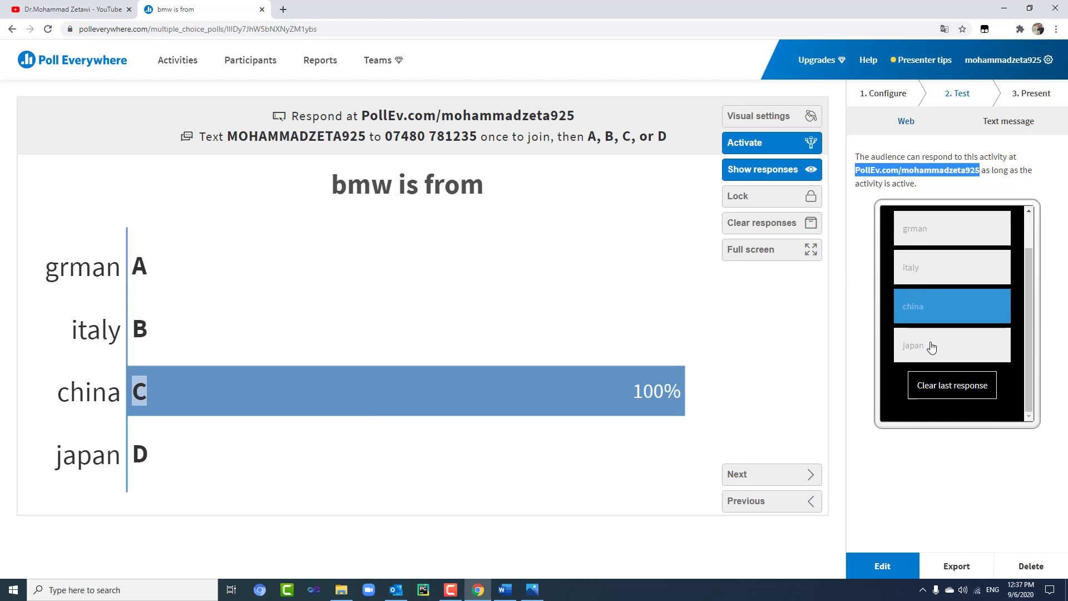
{"action": "left_click", "coordinate": [955, 396]}
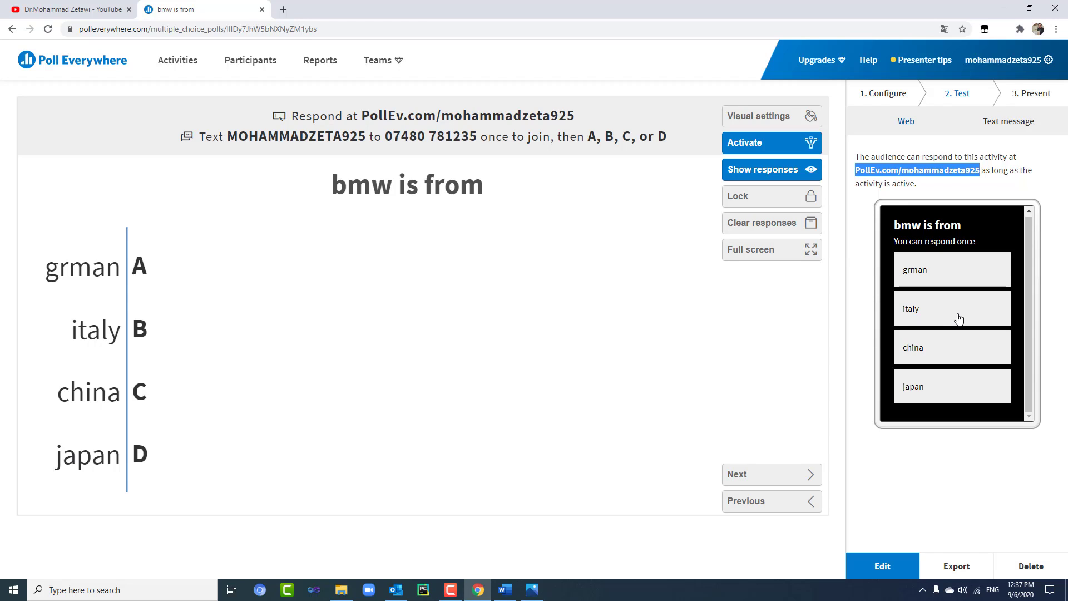
- Reopen 'bmw is from', submit grman as a test answer, and start a new activity
{"action": "left_click", "coordinate": [52, 68]}
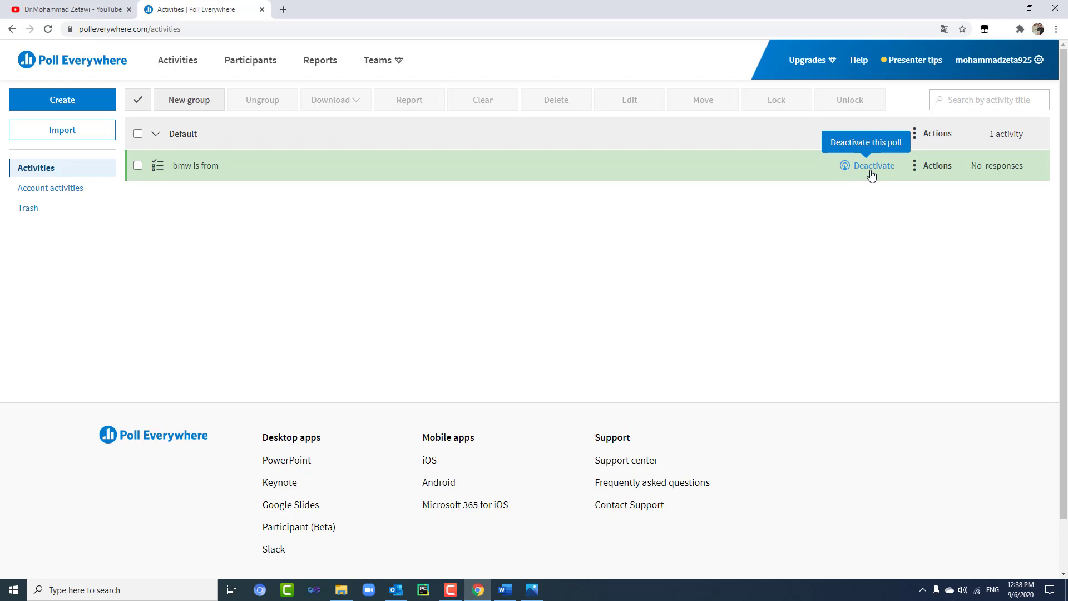
{"action": "left_click", "coordinate": [184, 167]}
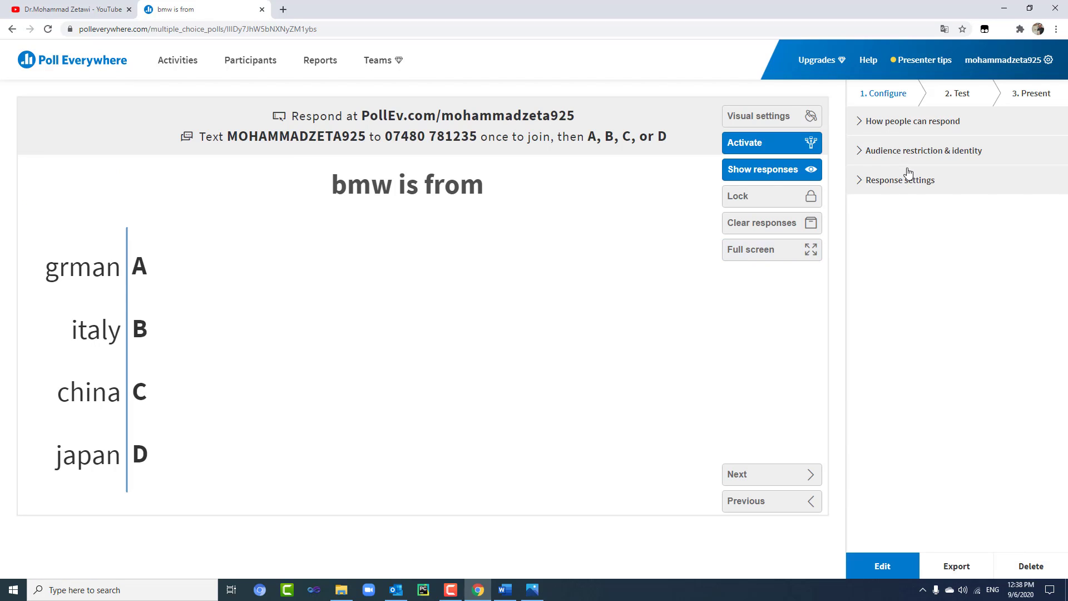
{"action": "left_click", "coordinate": [957, 96]}
{"action": "left_click", "coordinate": [943, 283]}
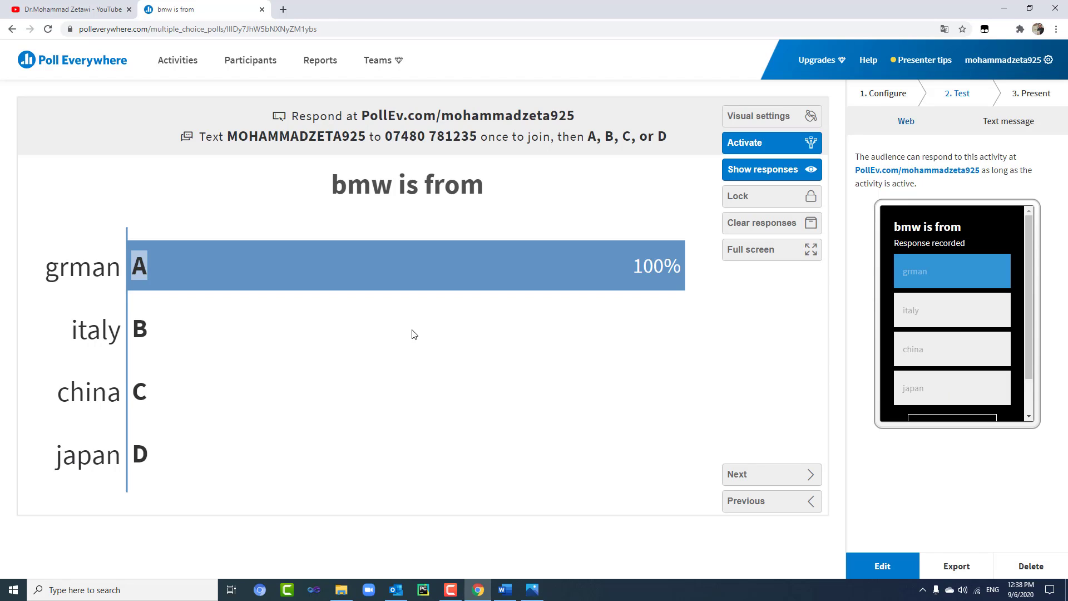
{"action": "left_click", "coordinate": [69, 63]}
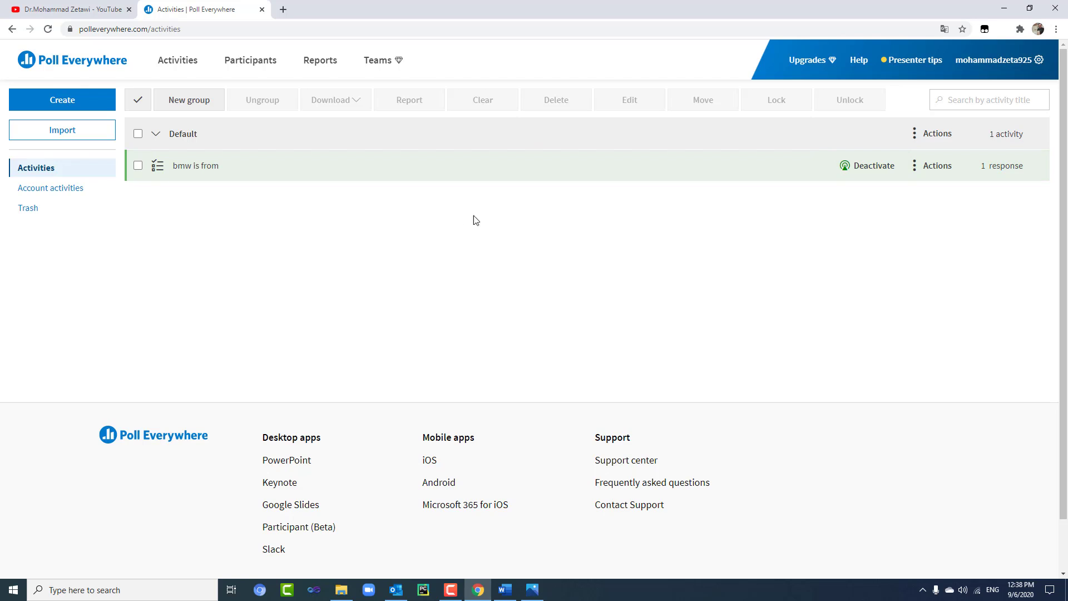
{"action": "left_click", "coordinate": [79, 103]}
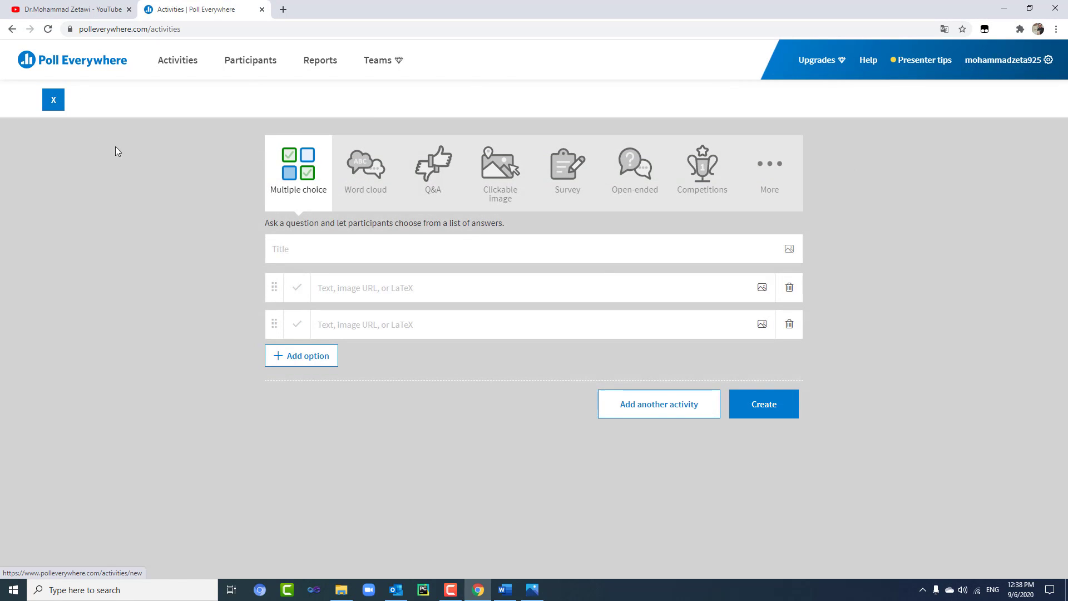
- Browse the word cloud, Q&A, survey, open-ended and competition types, then choose Clickable image
{"action": "left_click", "coordinate": [358, 187]}
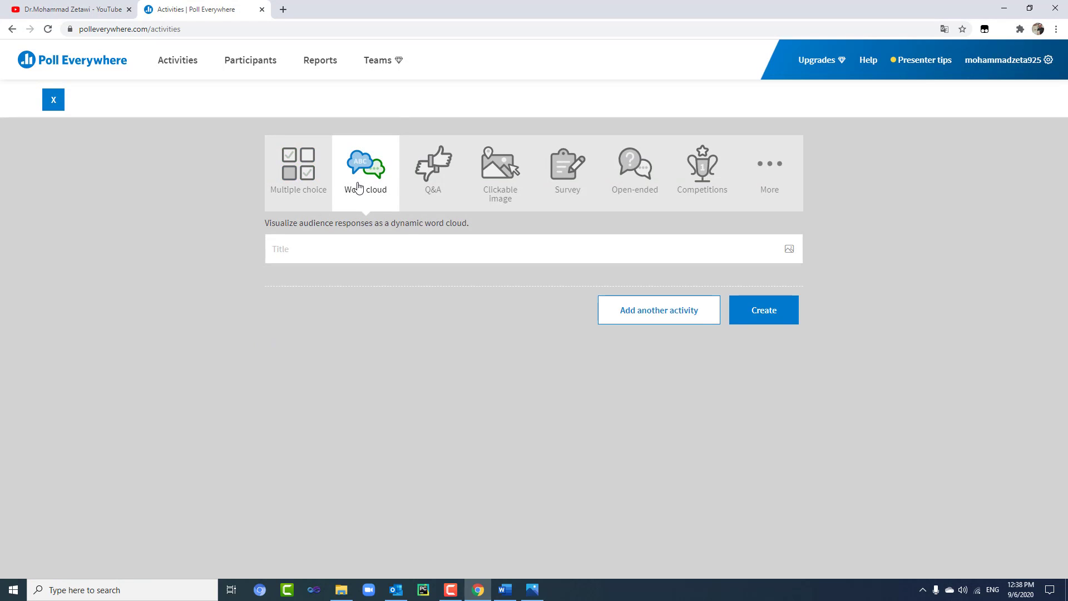
{"action": "left_click", "coordinate": [405, 179]}
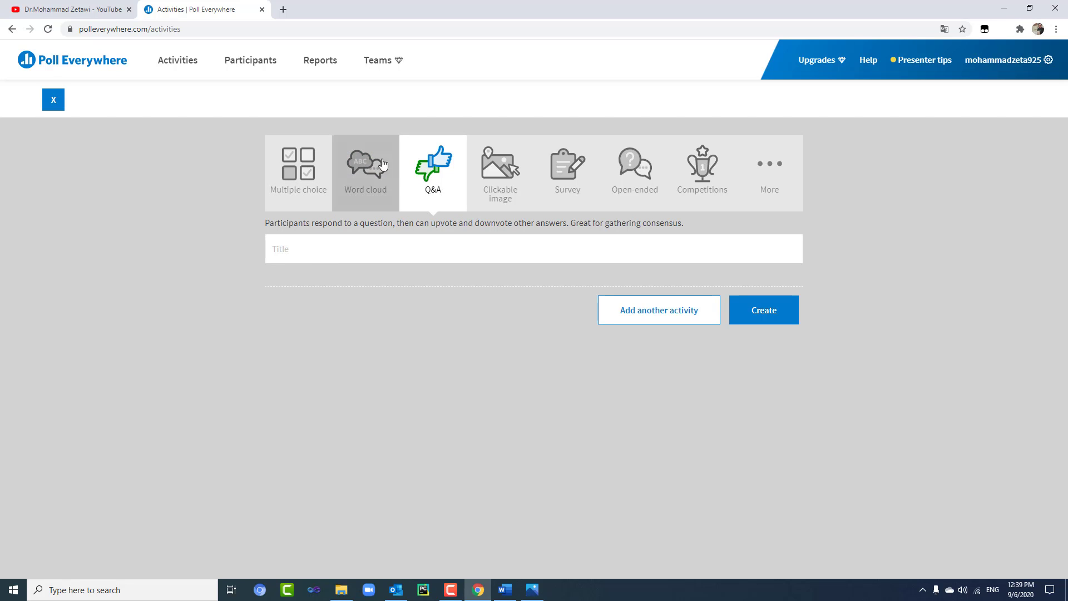
{"action": "left_click", "coordinate": [573, 188]}
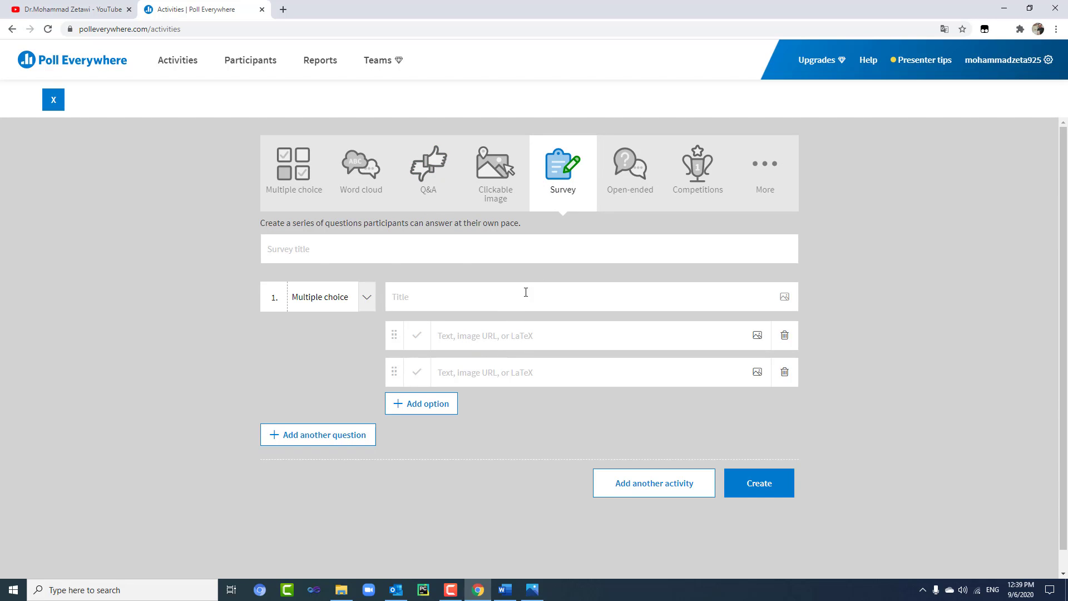
{"action": "left_click", "coordinate": [642, 192]}
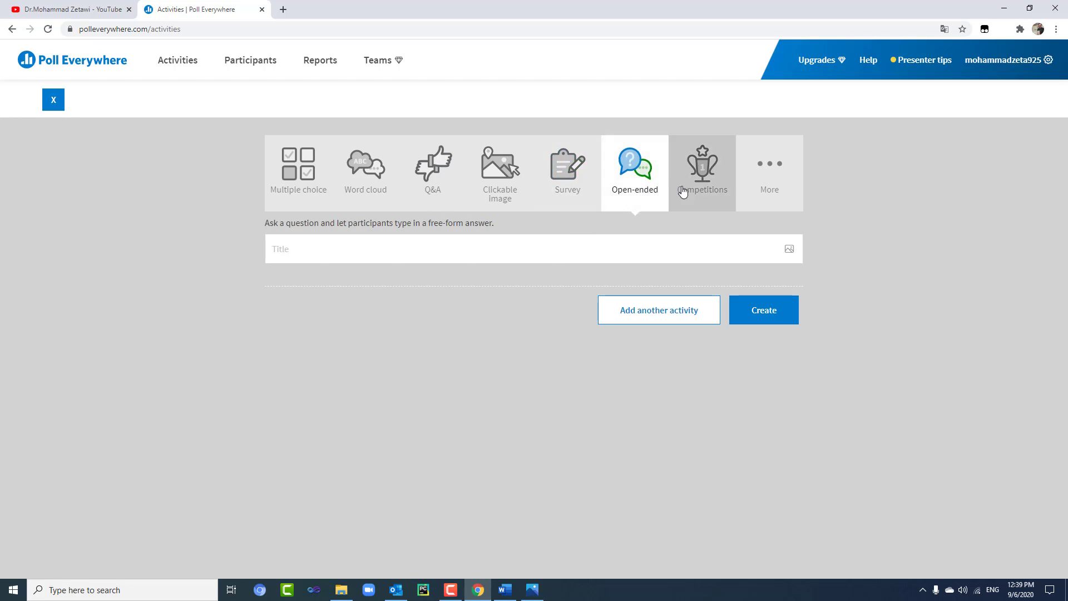
{"action": "left_click", "coordinate": [687, 190]}
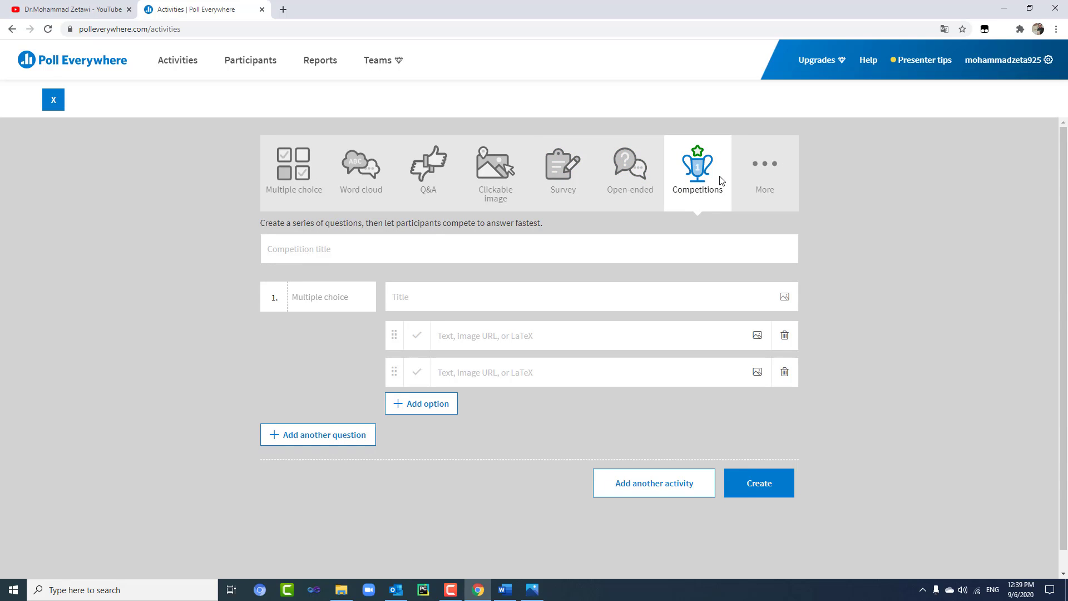
{"action": "left_click", "coordinate": [417, 182]}
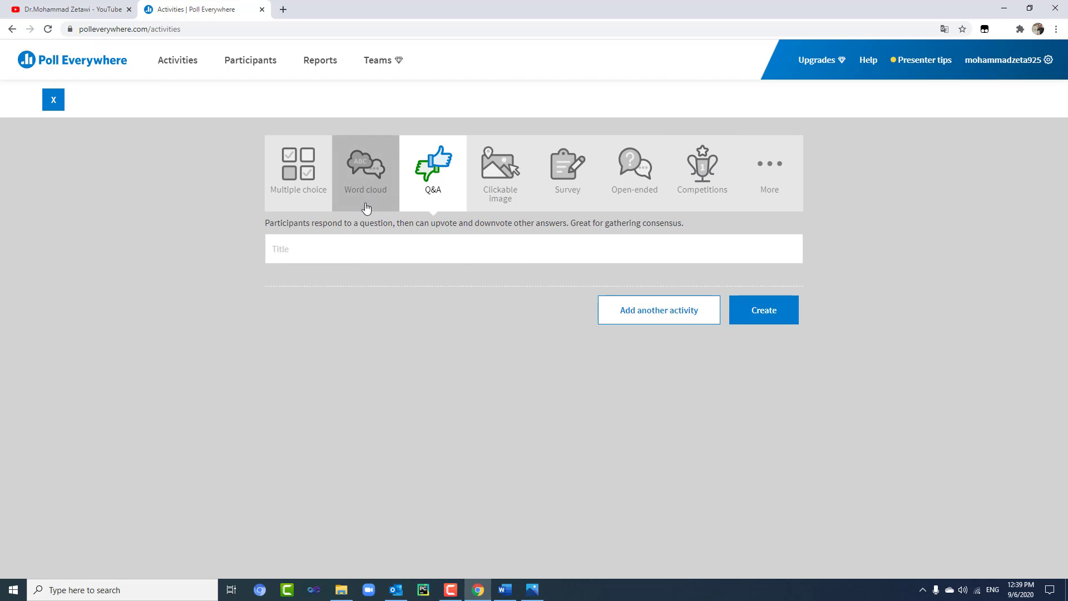
{"action": "left_click", "coordinate": [502, 195]}
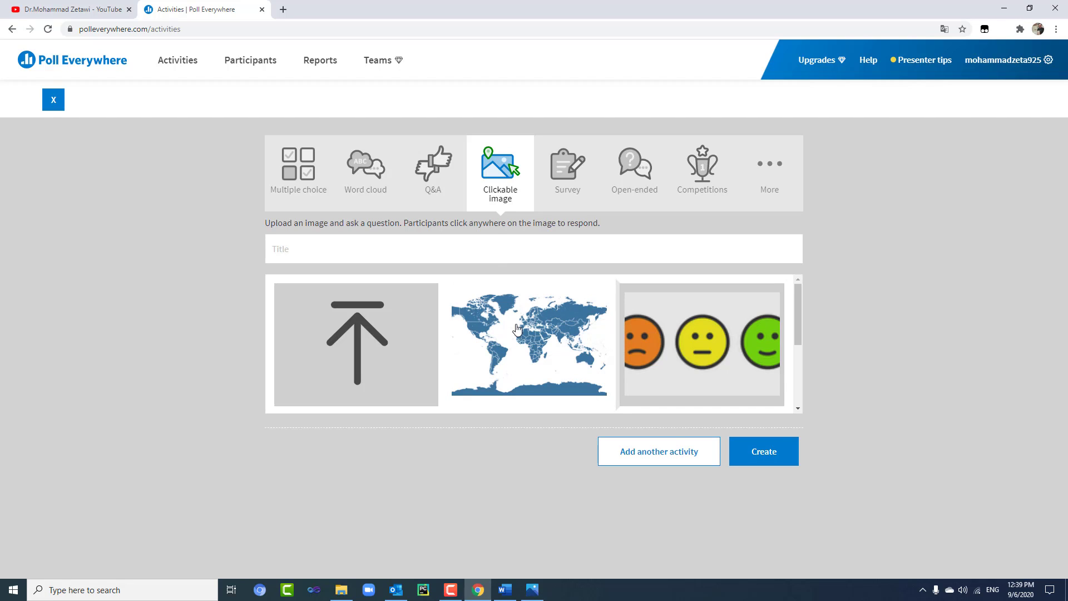
- Use the world map image and title the poll 'point on USA'
{"action": "left_click", "coordinate": [517, 329]}
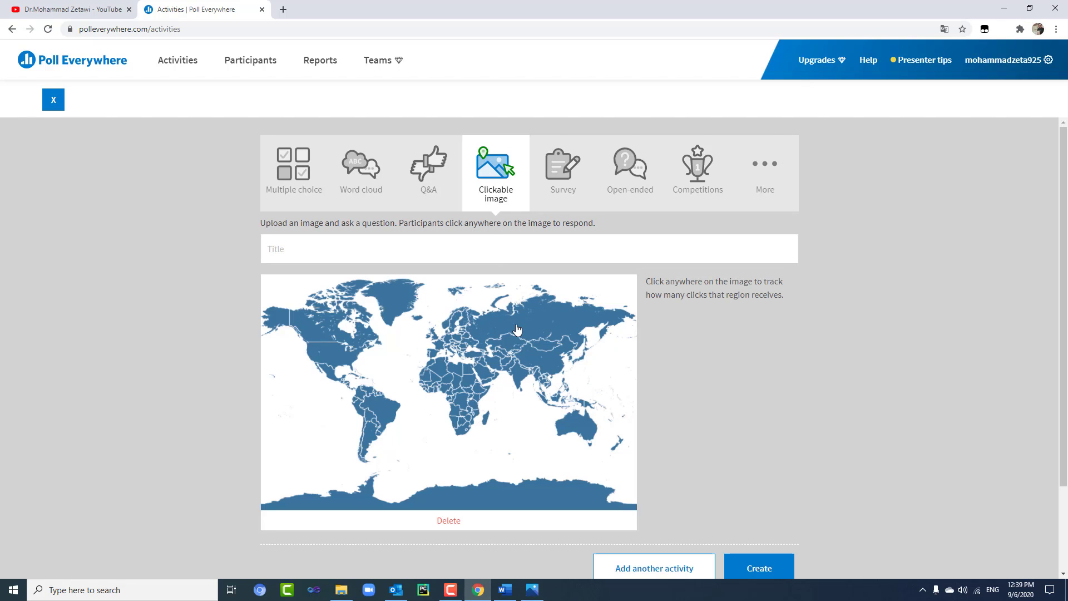
{"action": "left_click", "coordinate": [323, 252]}
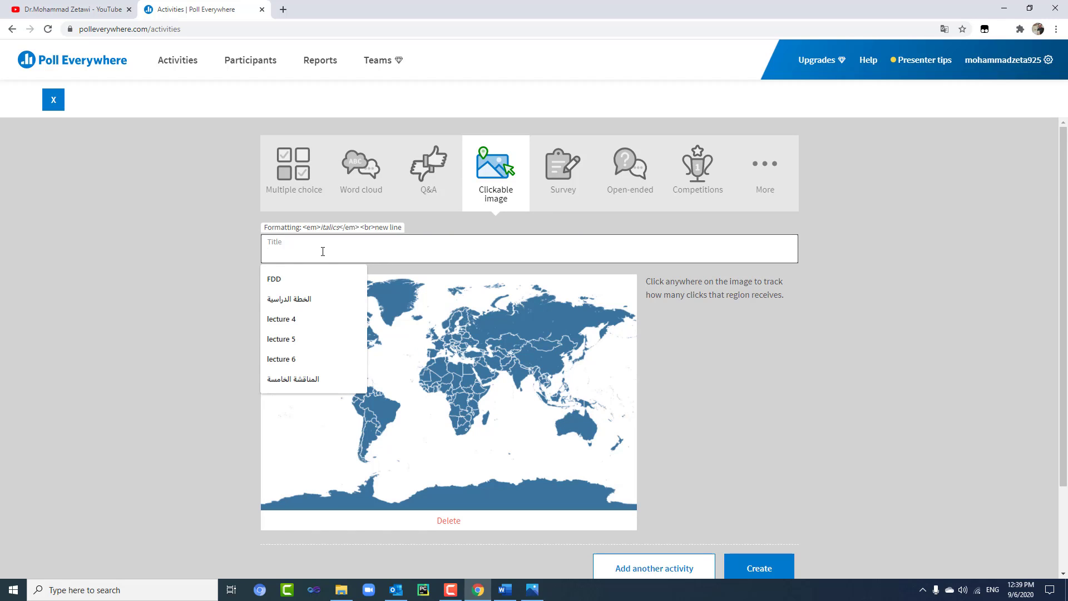
{"action": "type", "text": "point on USA"}
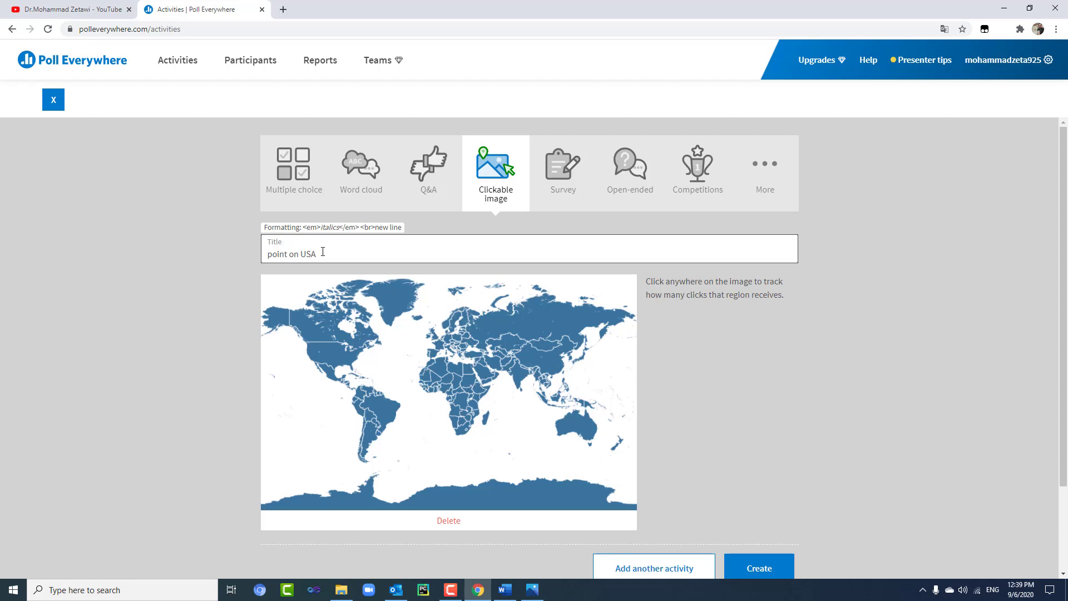
- Mark a region over the USA named usa and create the poll
{"action": "left_click", "coordinate": [328, 352]}
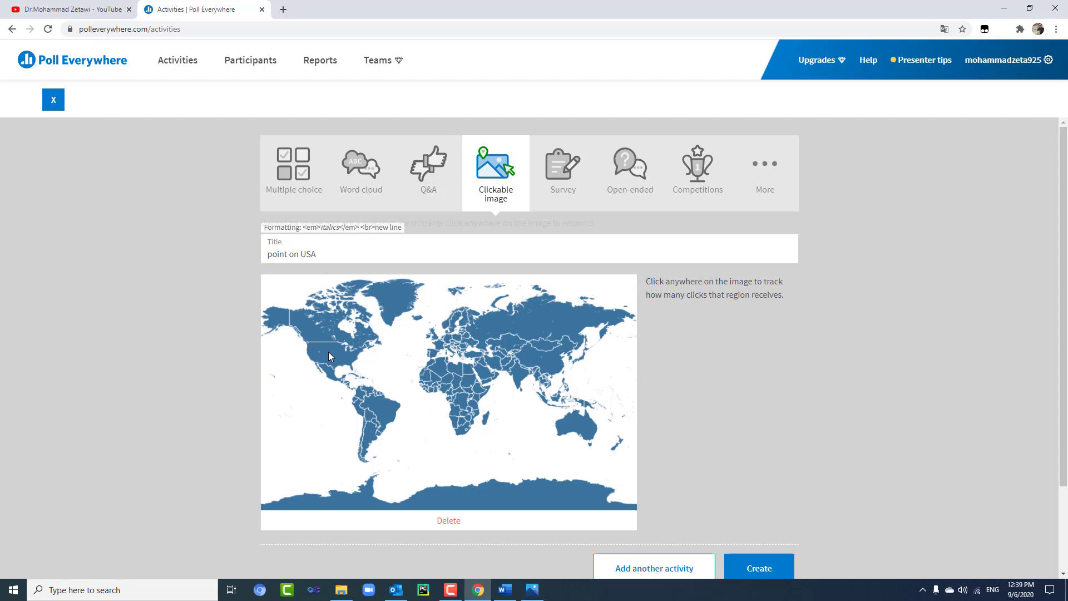
{"action": "left_click_drag", "start_coordinate": [326, 352], "coordinate": [328, 358]}
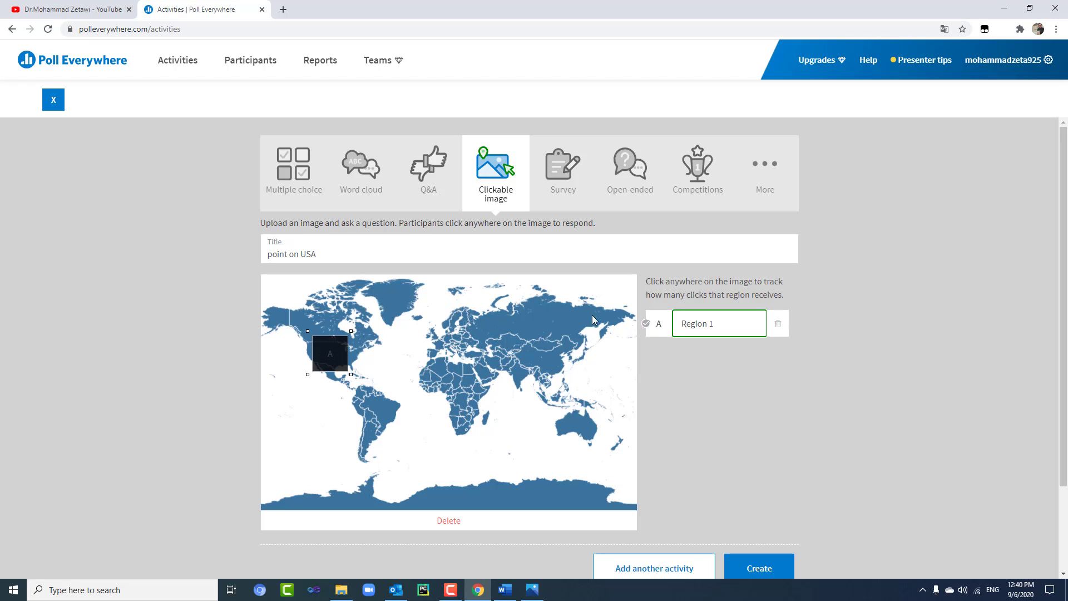
{"action": "left_click_drag", "start_coordinate": [718, 323], "coordinate": [673, 326]}
{"action": "type", "text": "usa"}
{"action": "left_click", "coordinate": [820, 400]}
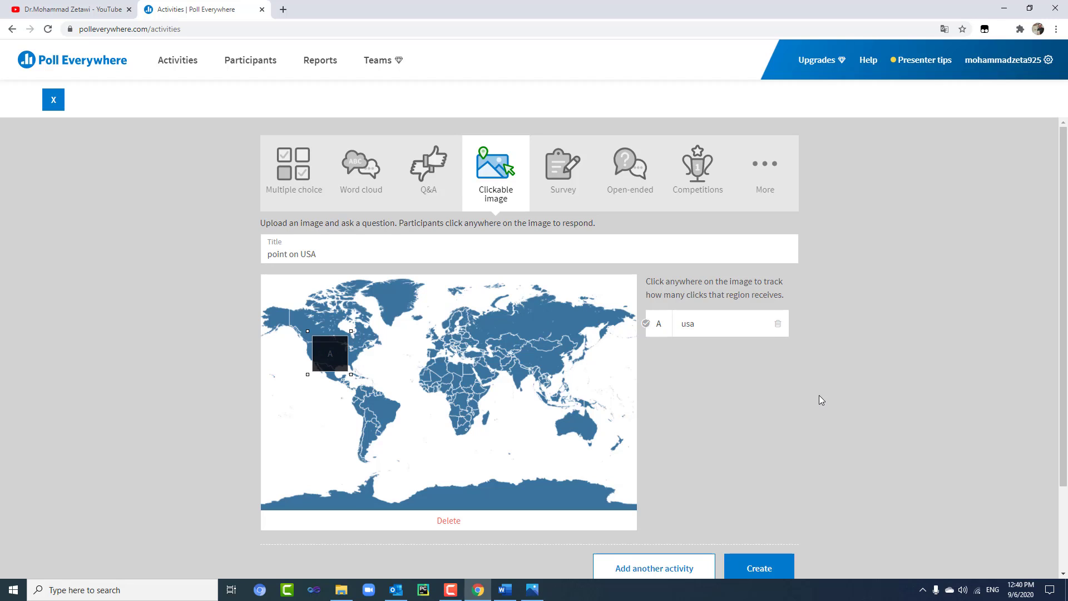
{"action": "left_click", "coordinate": [778, 564]}
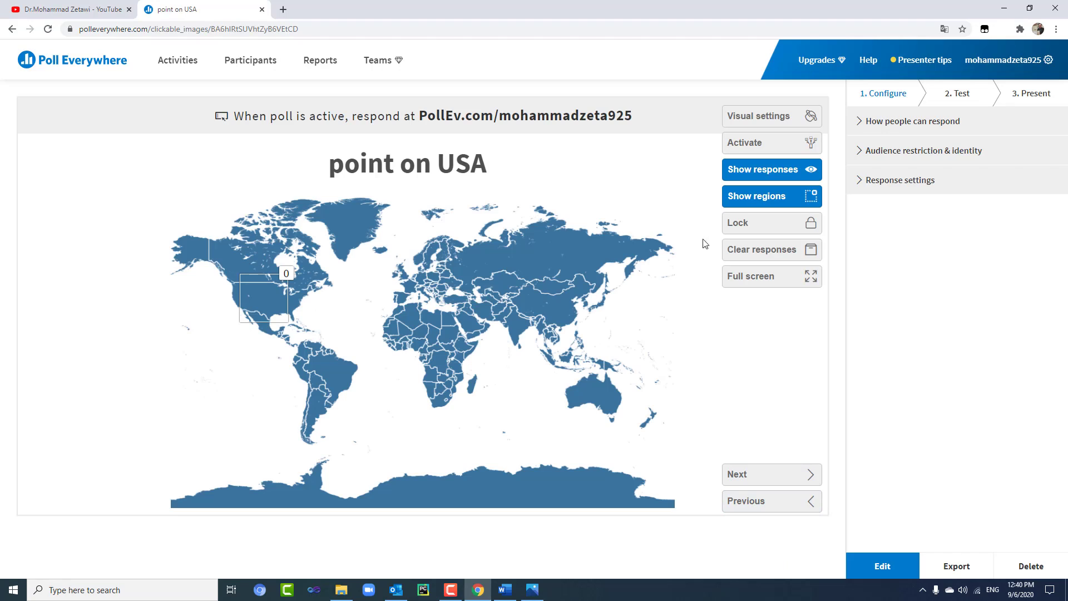
- Activate the 'point on USA' poll and open its Test step preview
{"action": "left_click", "coordinate": [743, 145]}
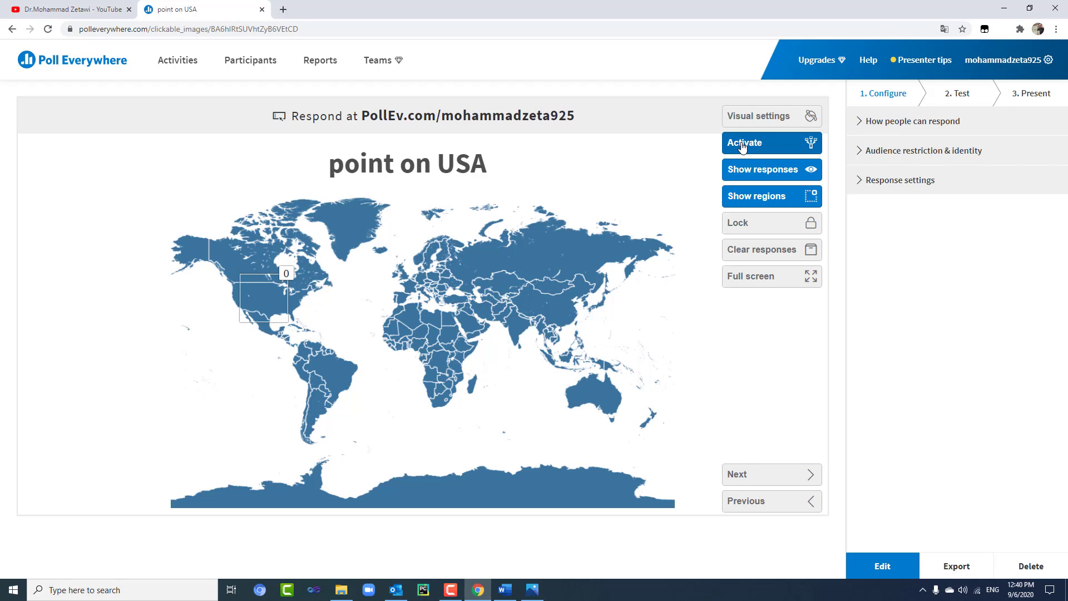
{"action": "left_click", "coordinate": [759, 145]}
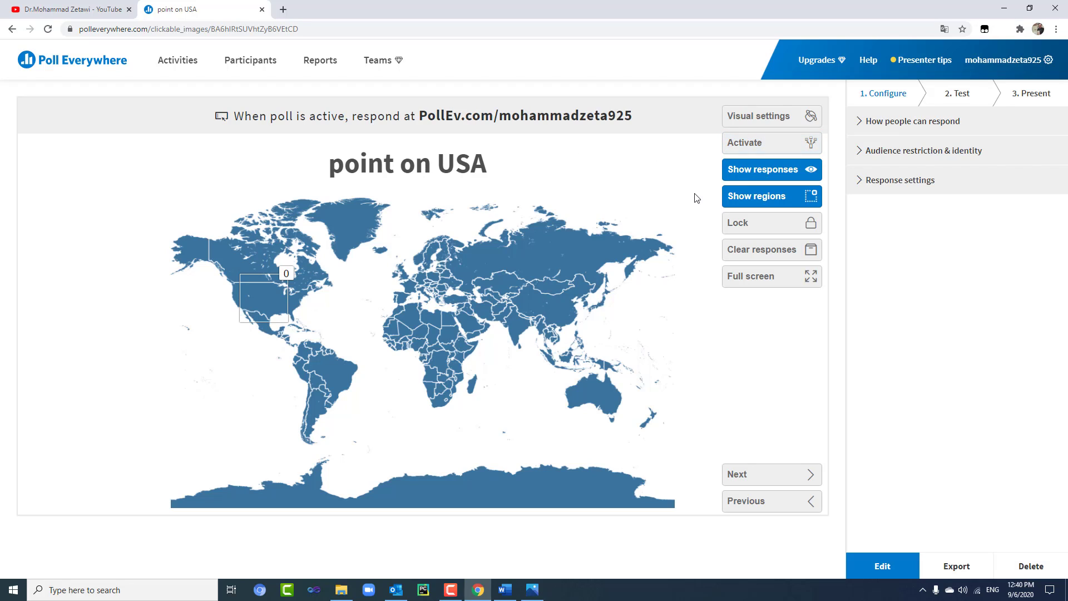
{"action": "left_click", "coordinate": [758, 145]}
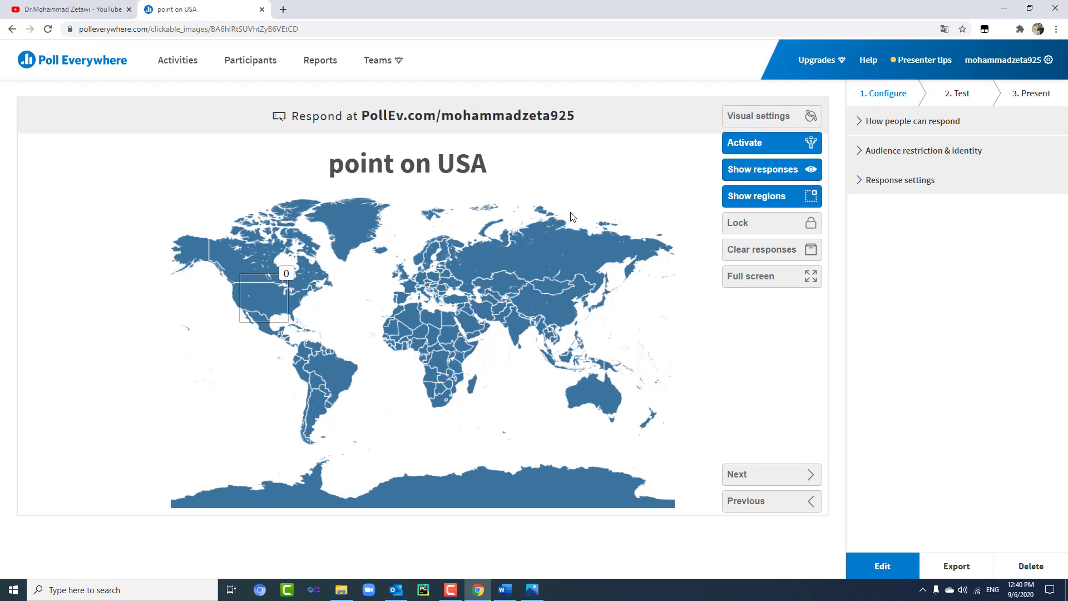
{"action": "left_click", "coordinate": [967, 97]}
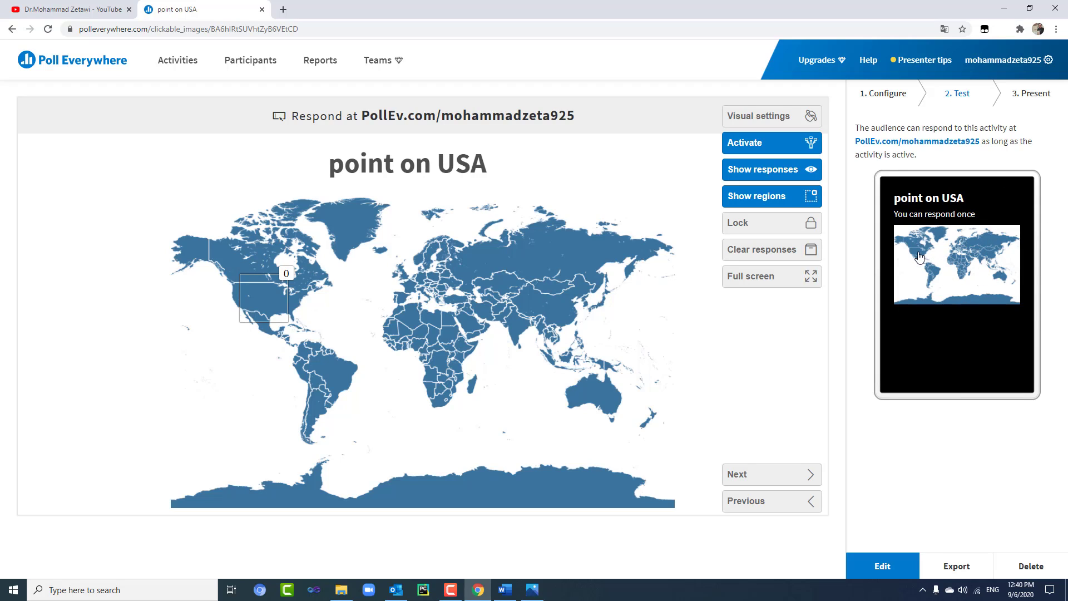
- Place test map responses on the USA, Australia and Russia, clearing between tries, then return to activities
{"action": "left_click", "coordinate": [919, 257]}
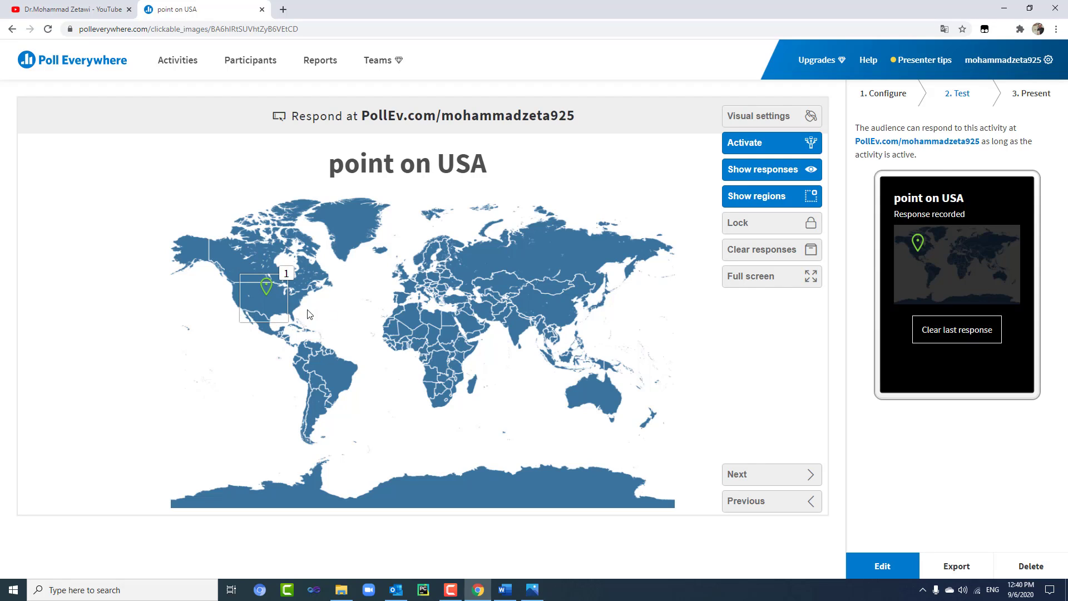
{"action": "left_click", "coordinate": [982, 334]}
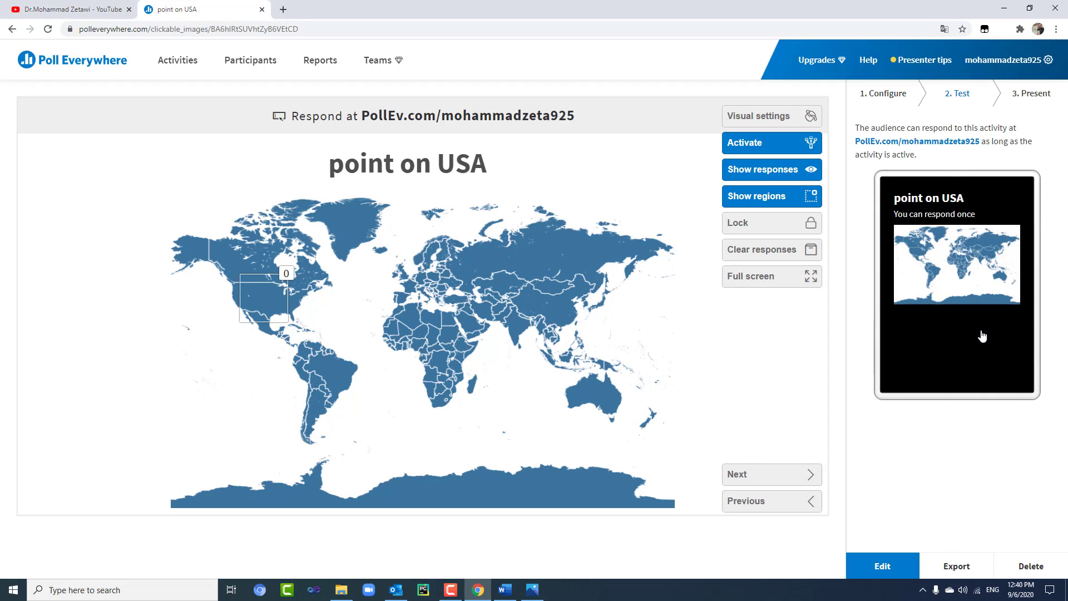
{"action": "left_click", "coordinate": [998, 276]}
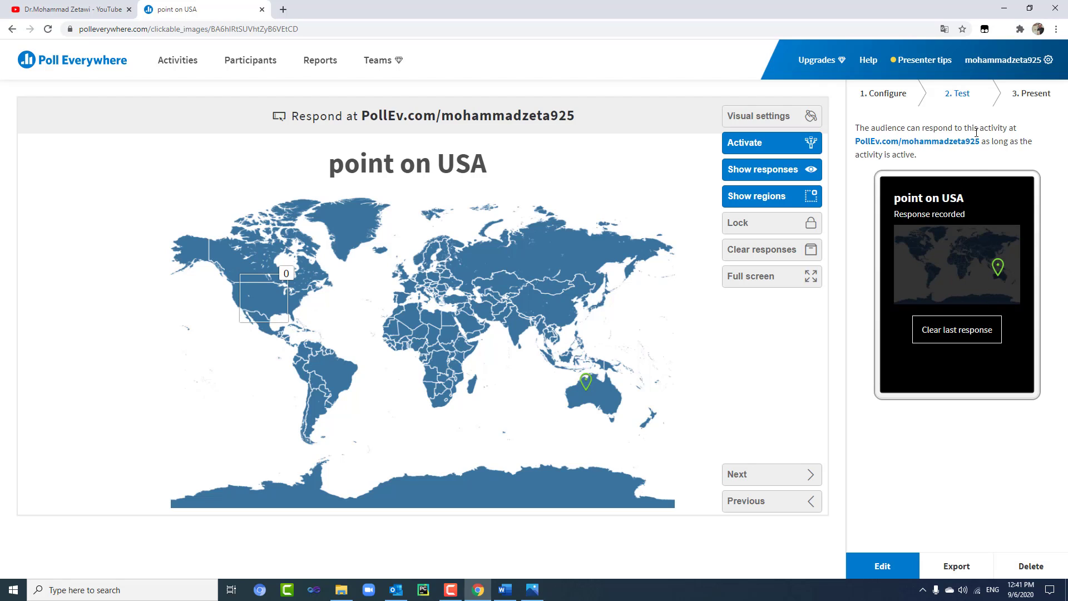
{"action": "left_click", "coordinate": [965, 331]}
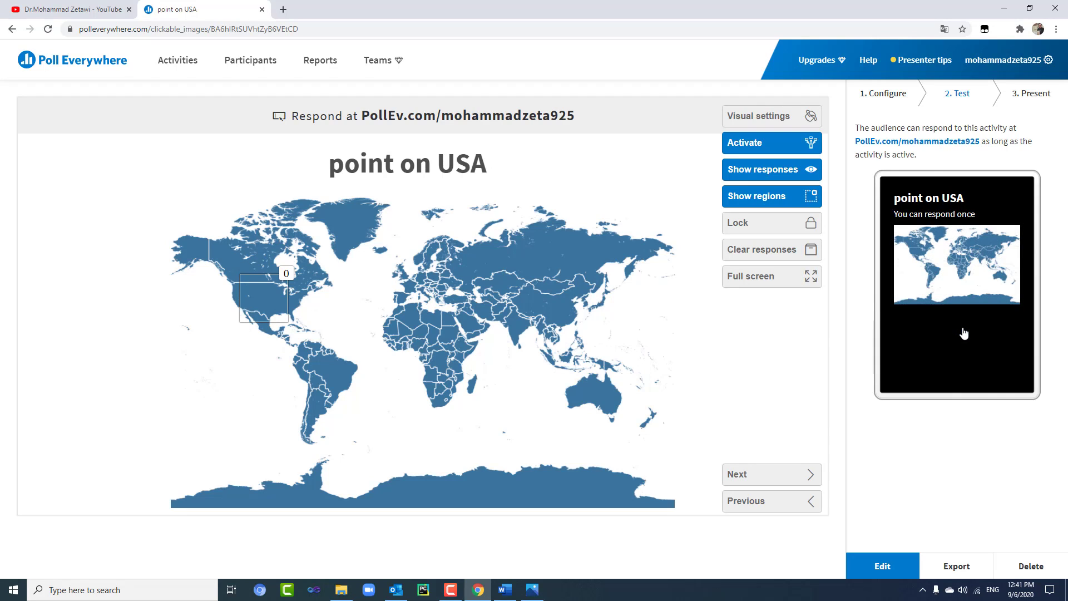
{"action": "left_click", "coordinate": [997, 244]}
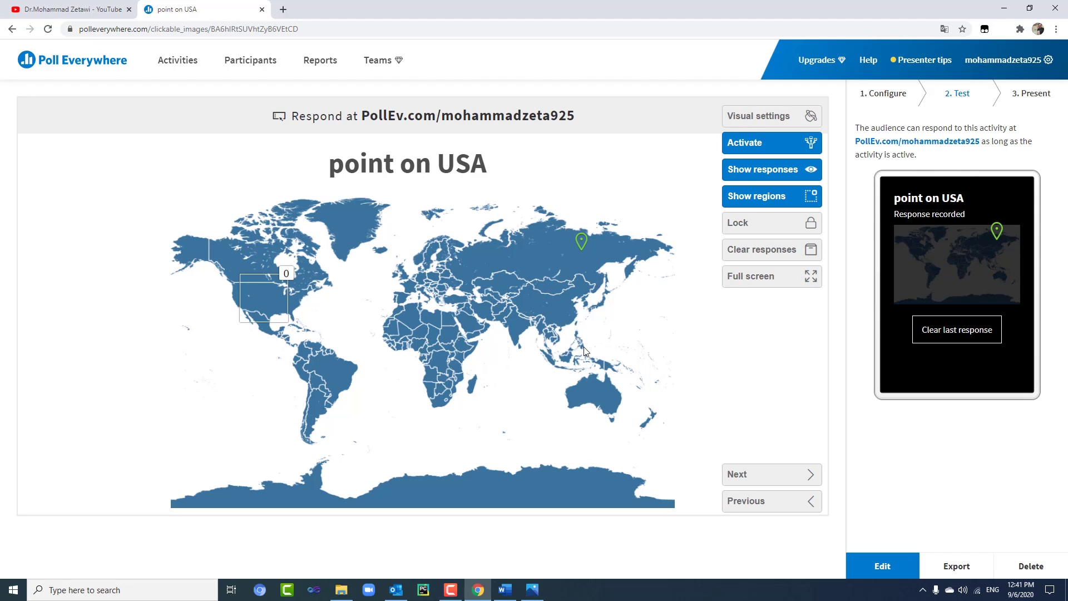
{"action": "left_click", "coordinate": [70, 63]}
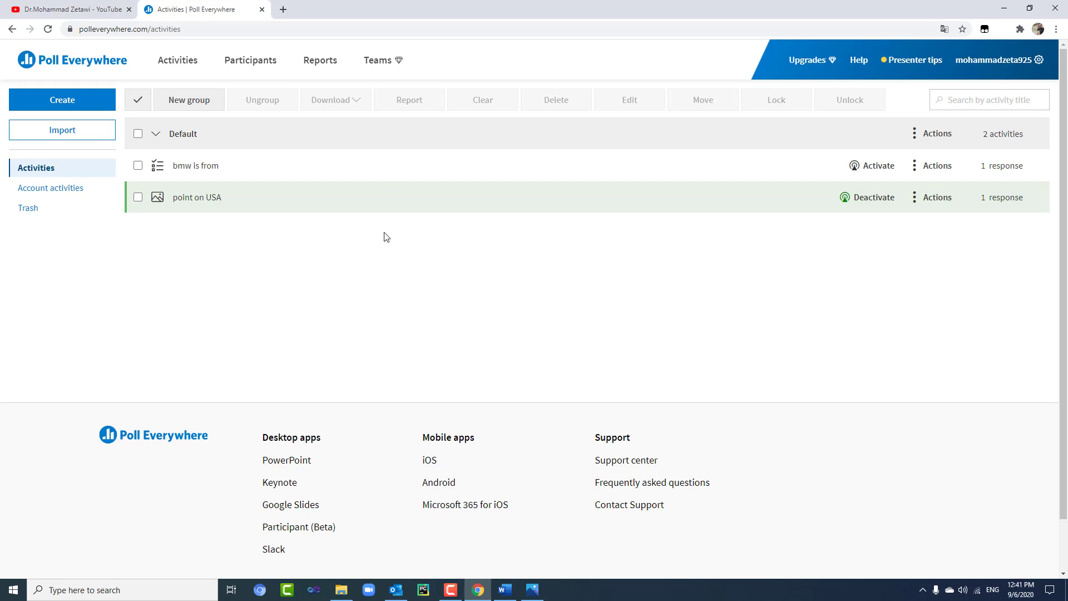
- Clear and archive the responses of all Default group activities under the default archive name
{"action": "left_click", "coordinate": [138, 134]}
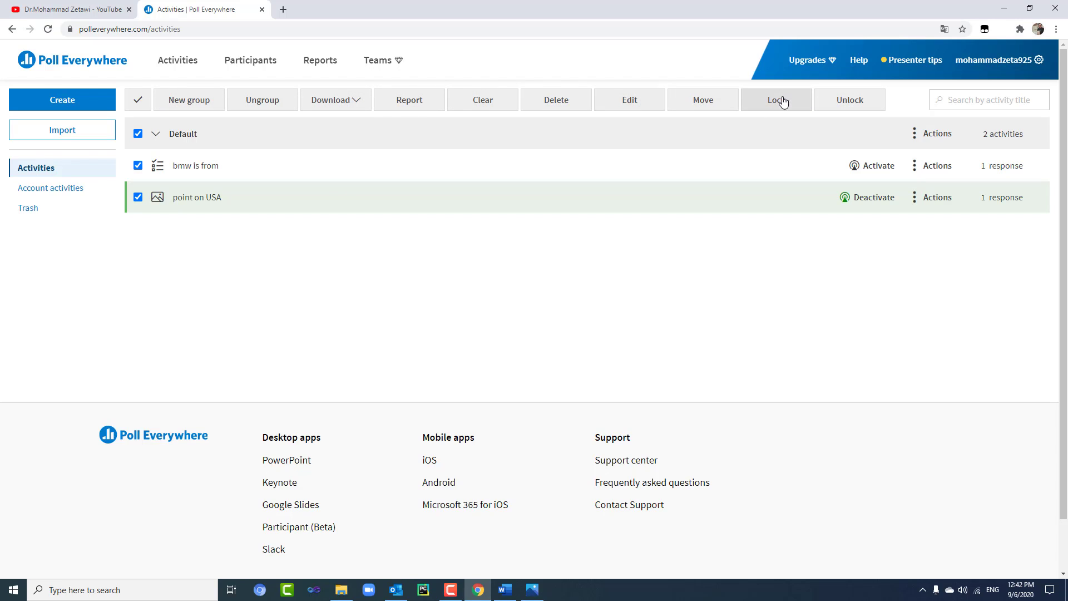
{"action": "left_click", "coordinate": [477, 110]}
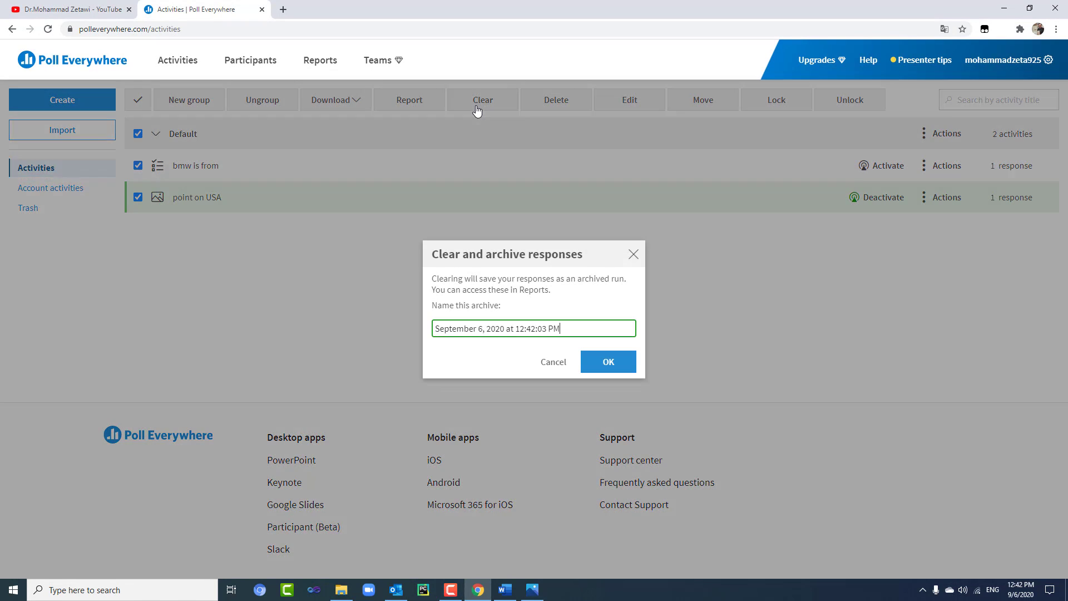
{"action": "left_click", "coordinate": [607, 363]}
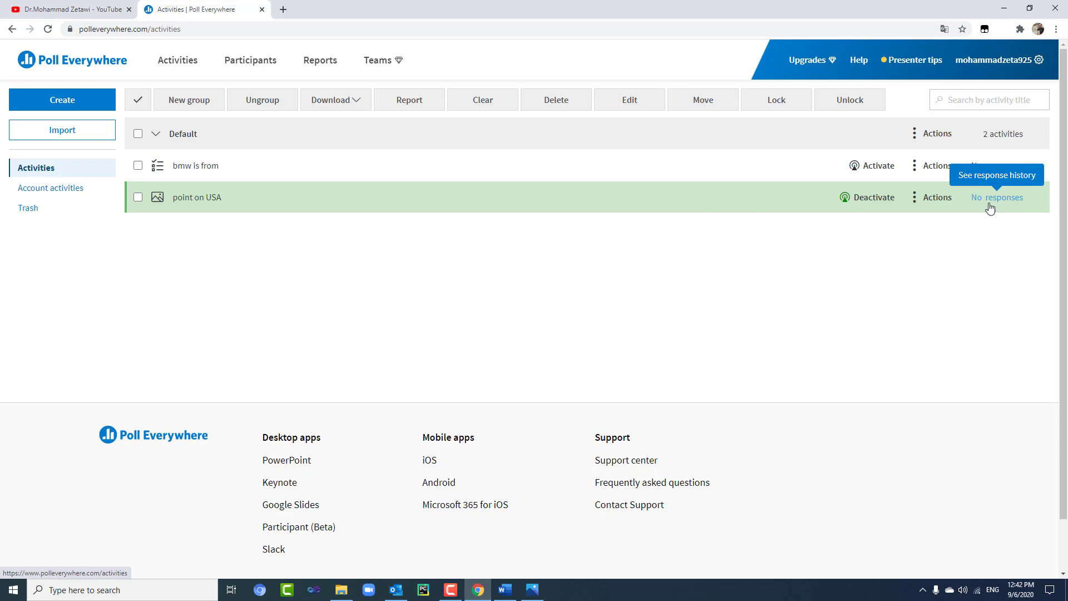
- Select the bmw is from and point on USA activities for a new group
{"action": "left_click", "coordinate": [137, 167]}
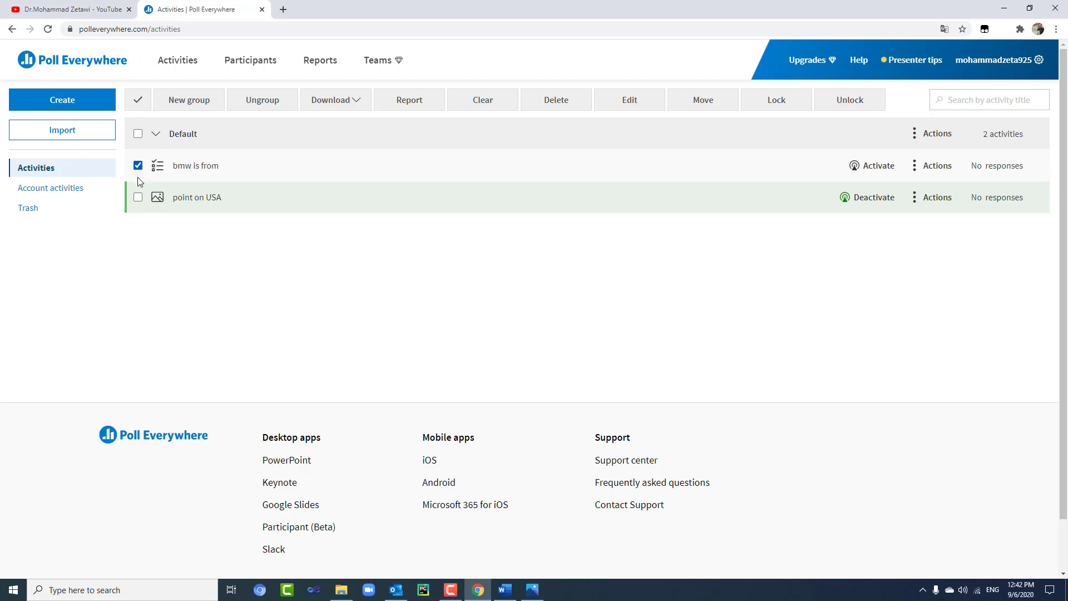
{"action": "left_click", "coordinate": [139, 199]}
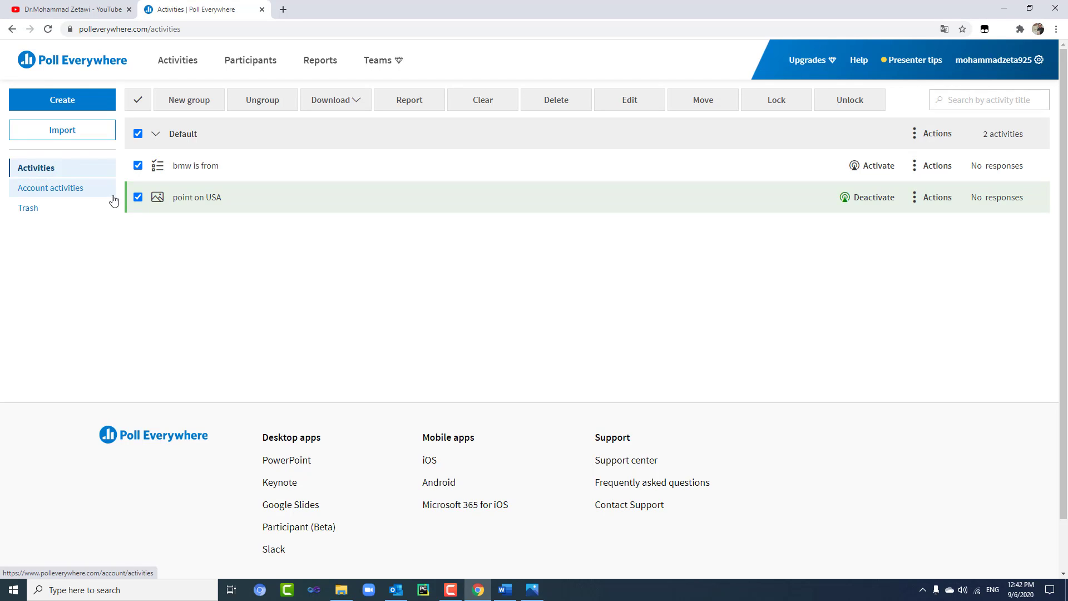
{"action": "left_click", "coordinate": [166, 110]}
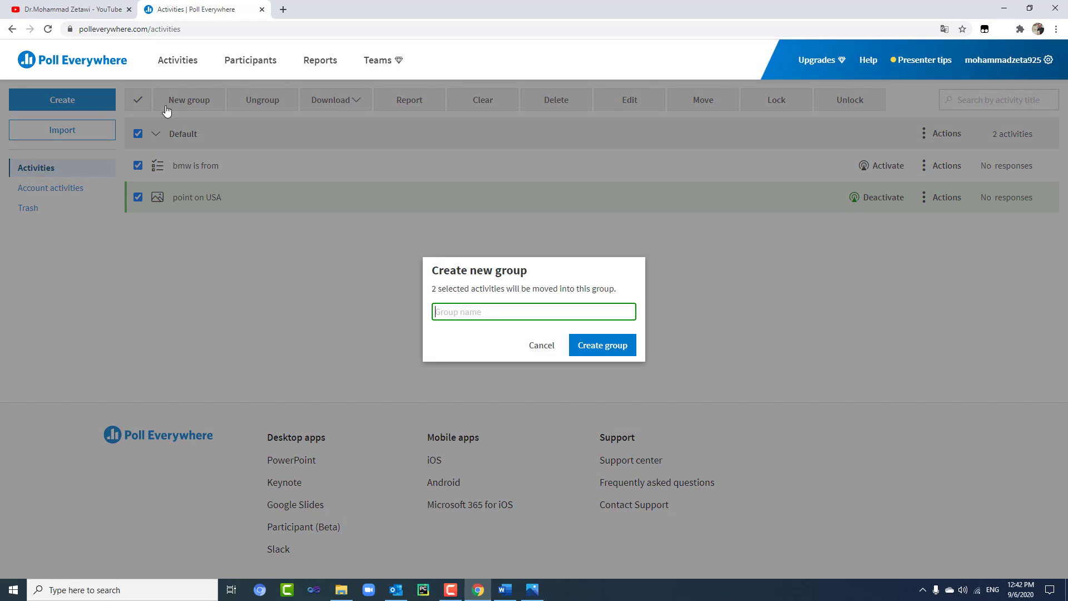
- Create group 'suday-501' holding both activities and leave it collapsed
{"action": "type", "text": "suday-501"}
{"action": "left_click", "coordinate": [614, 346]}
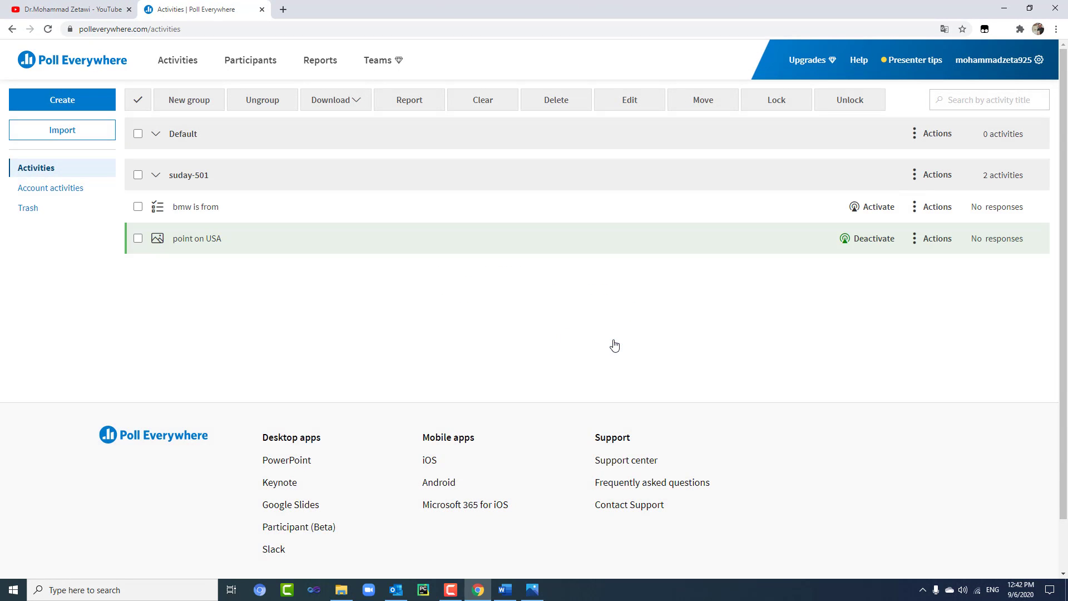
{"action": "left_click", "coordinate": [155, 176]}
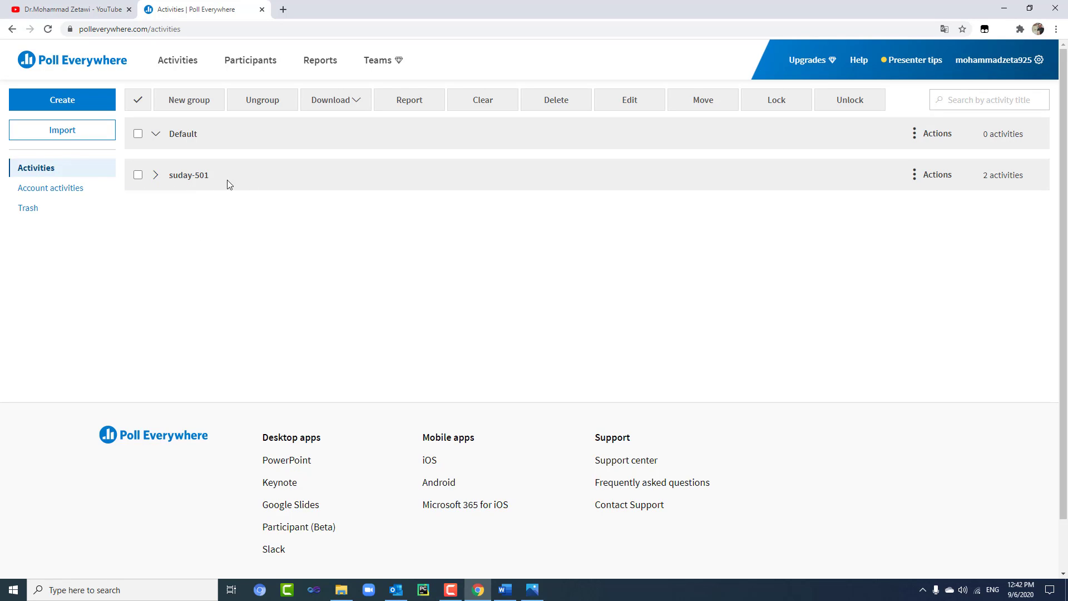
{"action": "left_click", "coordinate": [156, 176]}
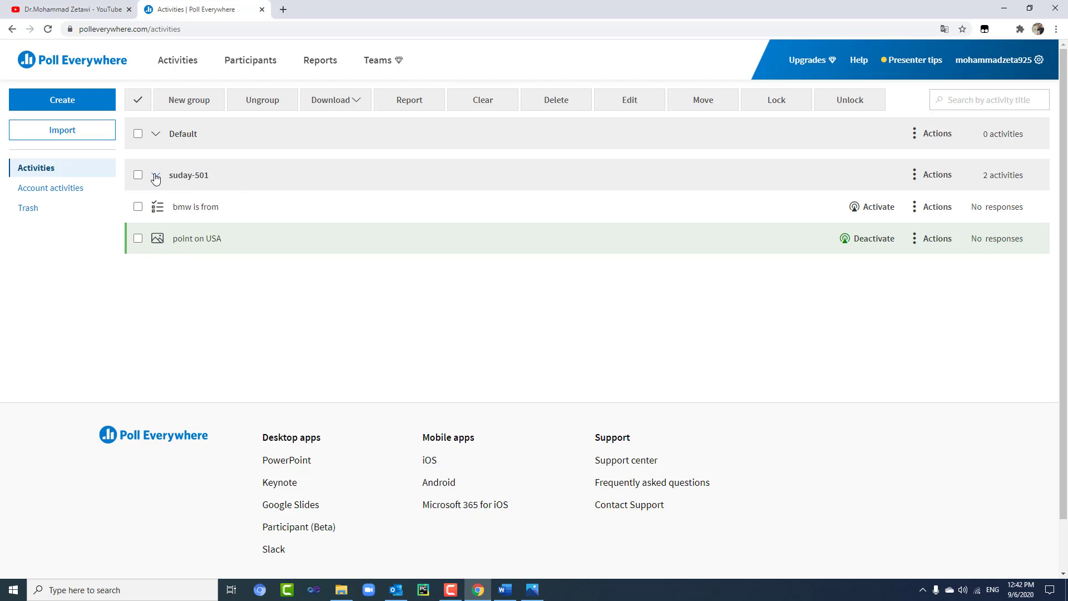
{"action": "left_click", "coordinate": [156, 177]}
{"action": "left_click", "coordinate": [156, 177]}
{"action": "left_click", "coordinate": [157, 177]}
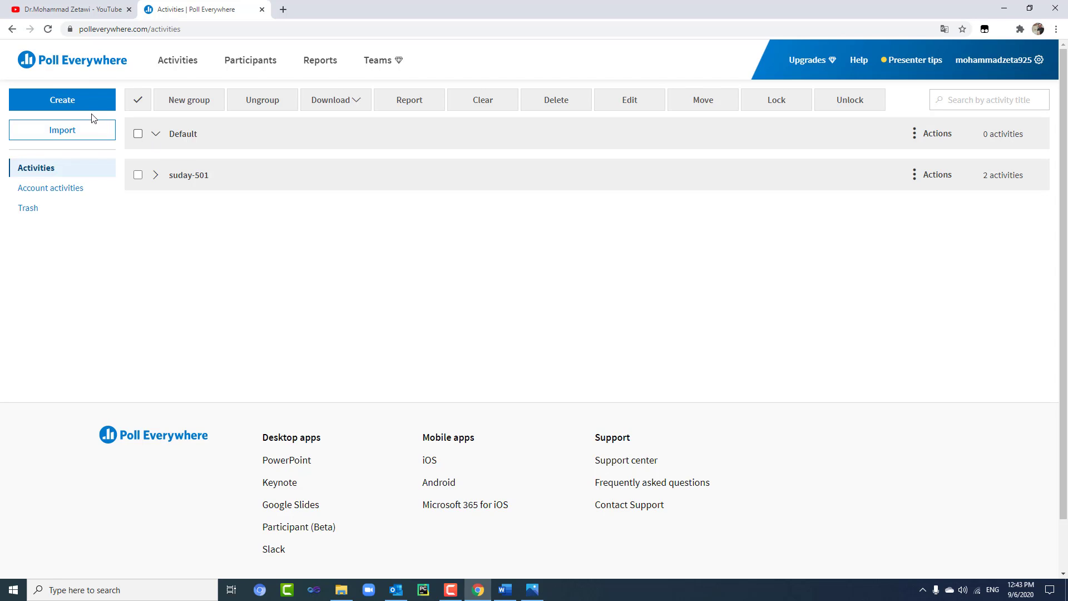
- Start a new activity, previewing several activity types before choosing Open-ended
{"action": "left_click", "coordinate": [74, 101]}
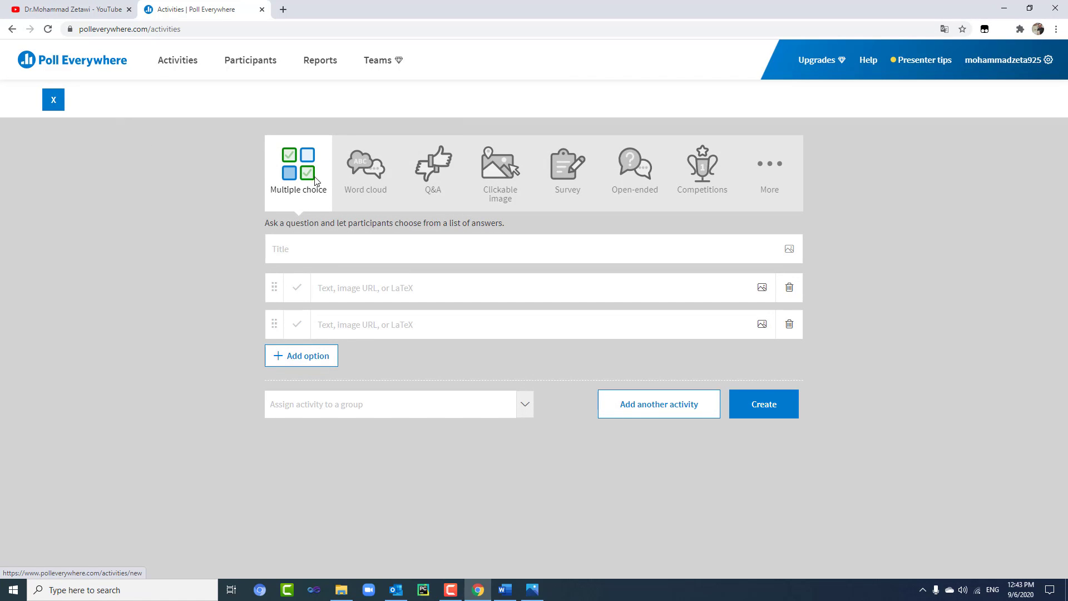
{"action": "left_click", "coordinate": [387, 185]}
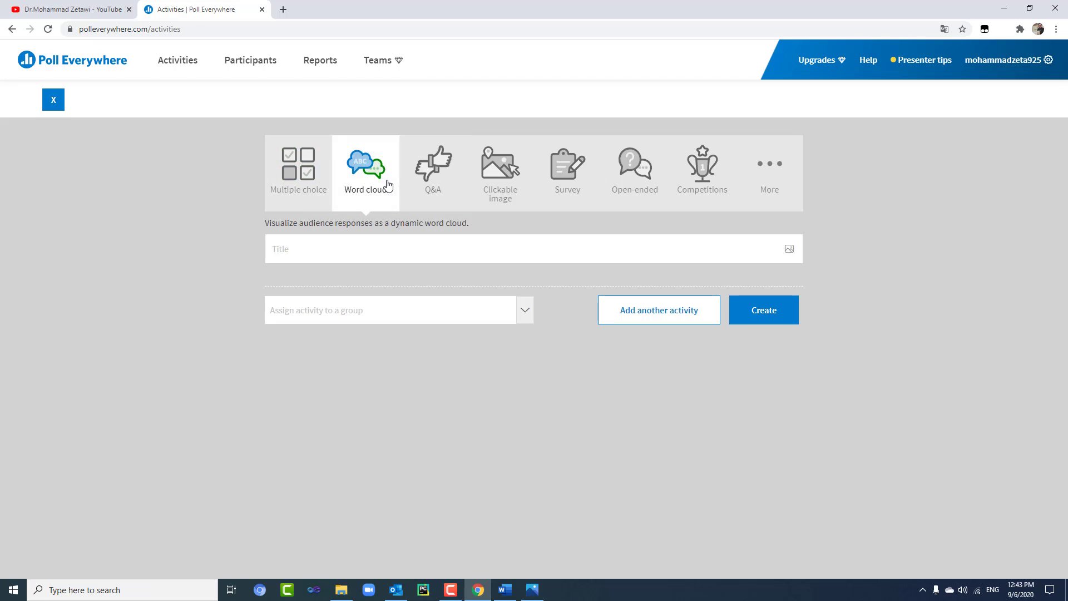
{"action": "left_click", "coordinate": [303, 178]}
{"action": "left_click", "coordinate": [420, 183]}
{"action": "left_click", "coordinate": [491, 176]}
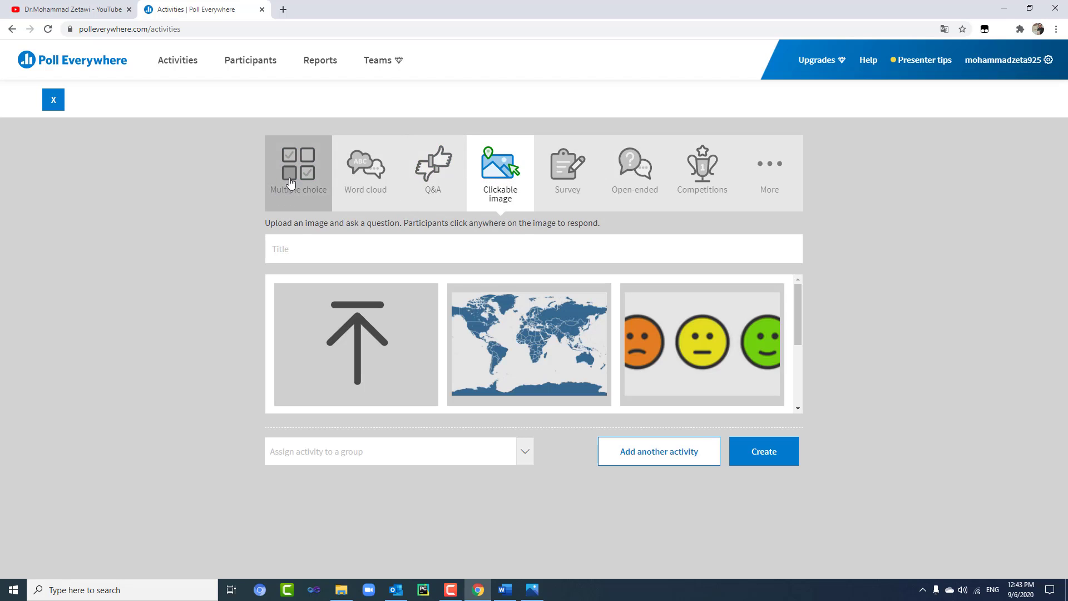
{"action": "left_click", "coordinate": [634, 194]}
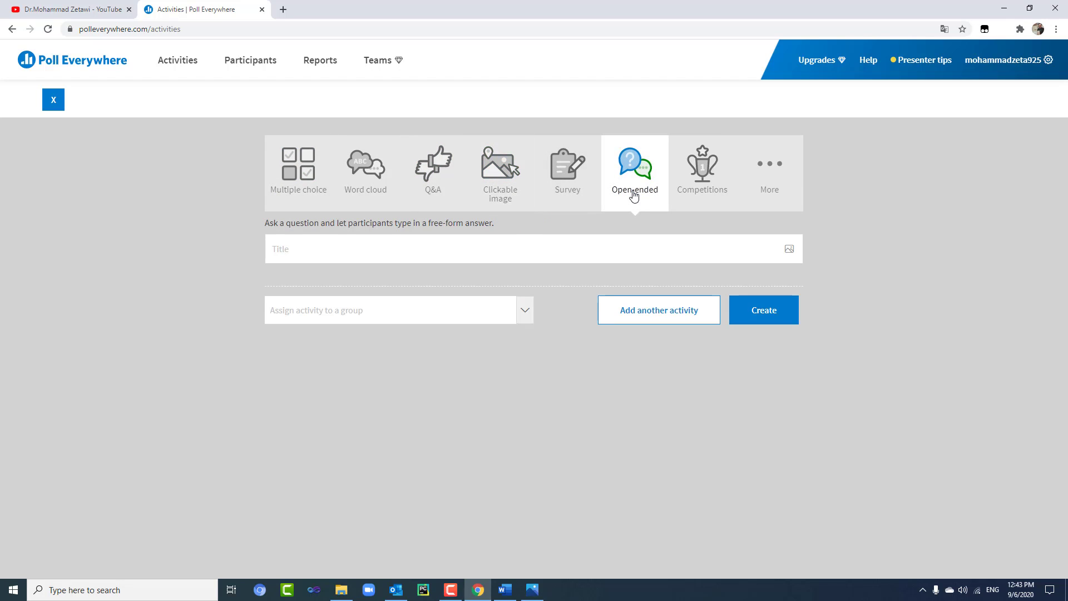
- Title the open-ended poll 'tell me about you self' and create it
{"action": "left_click", "coordinate": [495, 251]}
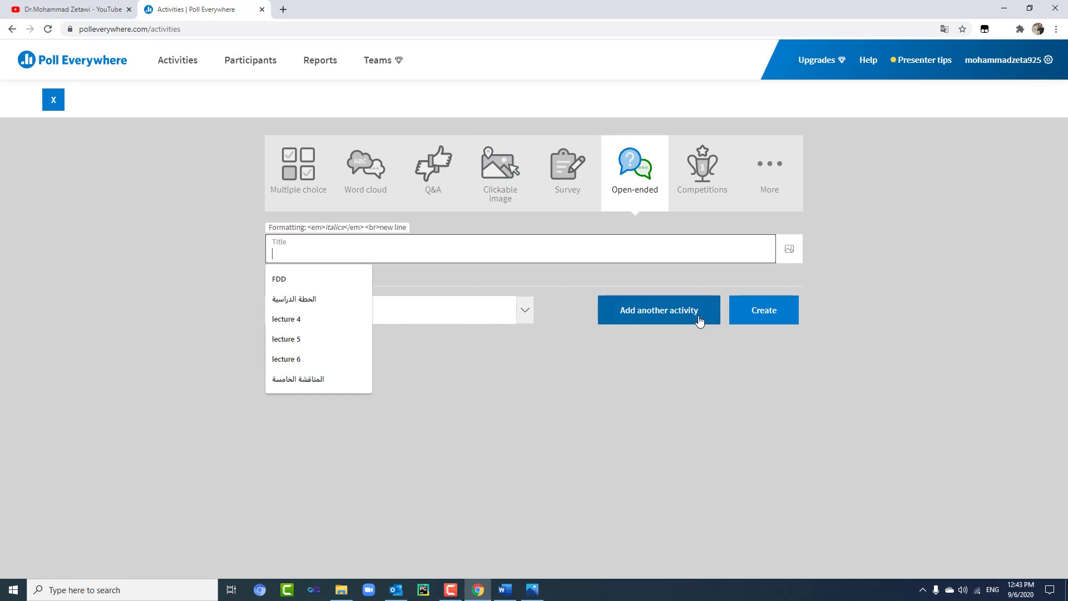
{"action": "left_click", "coordinate": [432, 239]}
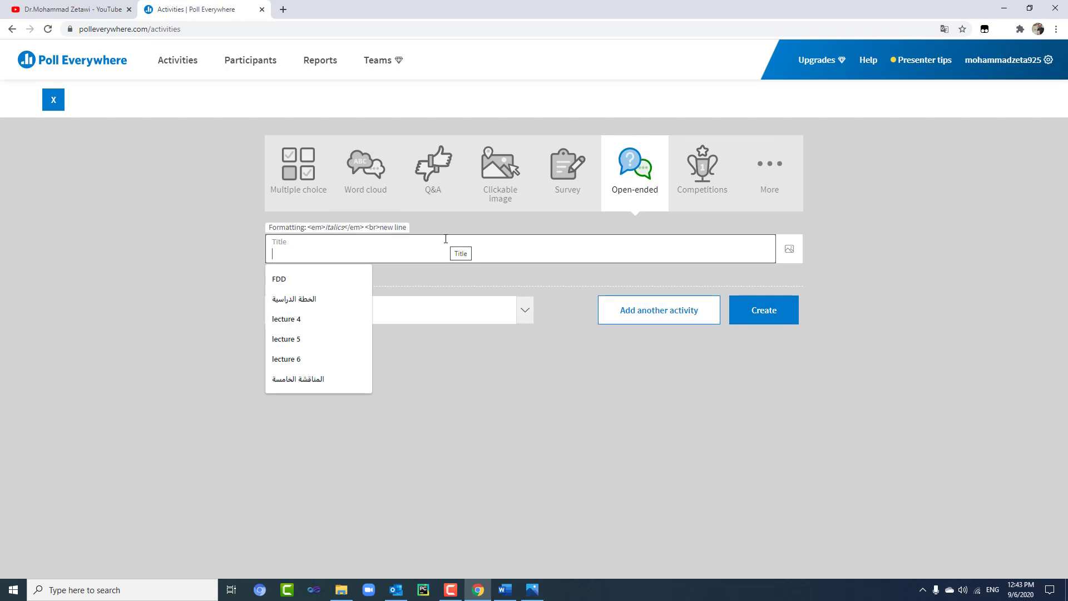
{"action": "type", "text": "tell me about you self"}
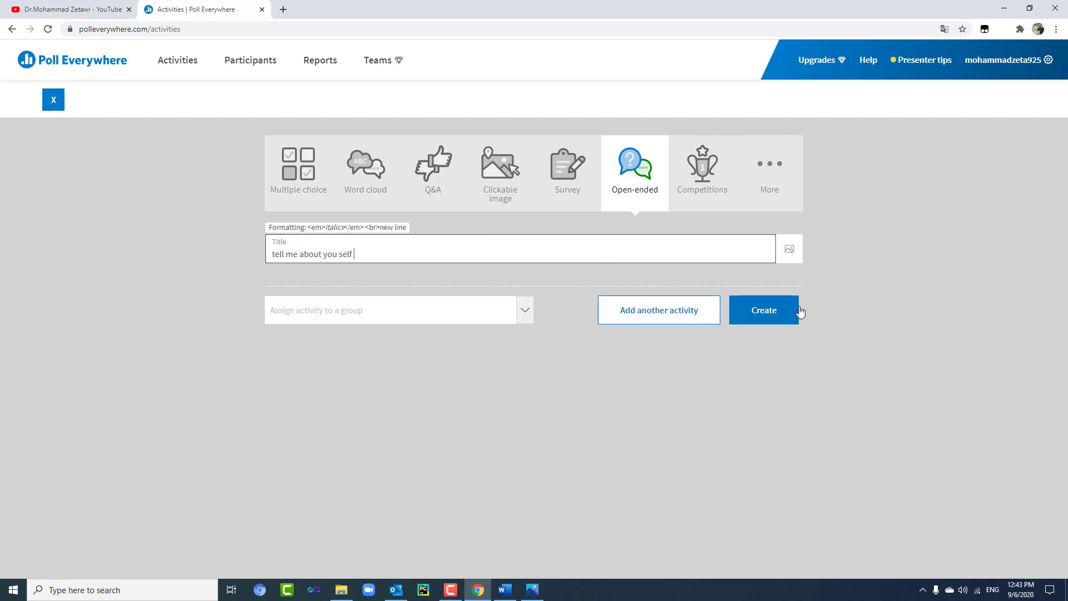
{"action": "left_click", "coordinate": [782, 313]}
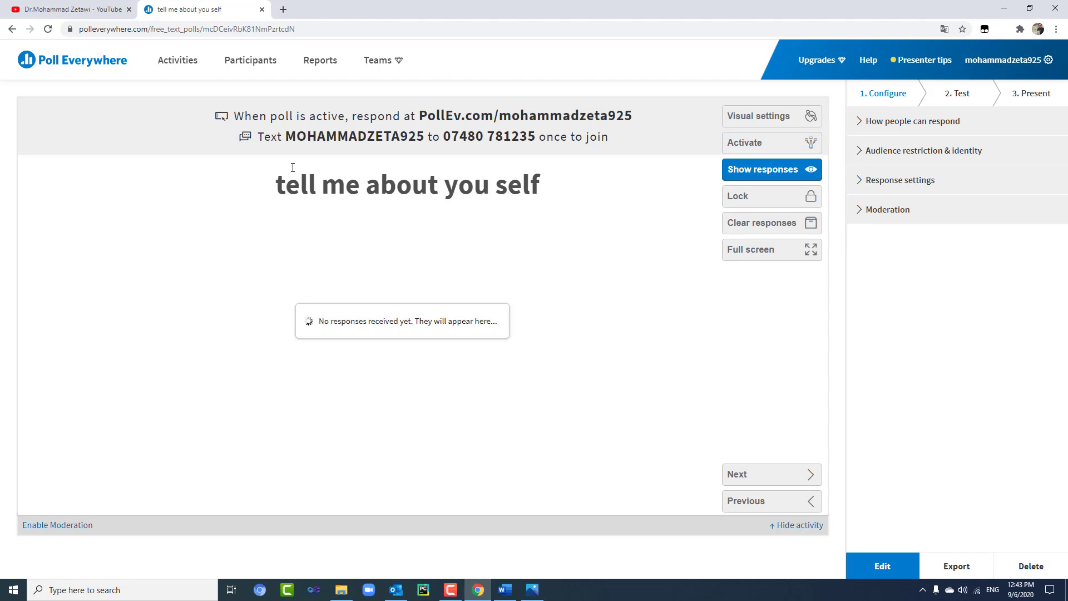
- Activate the poll, submit a random text test response, and return to the activities list
{"action": "left_click", "coordinate": [751, 144]}
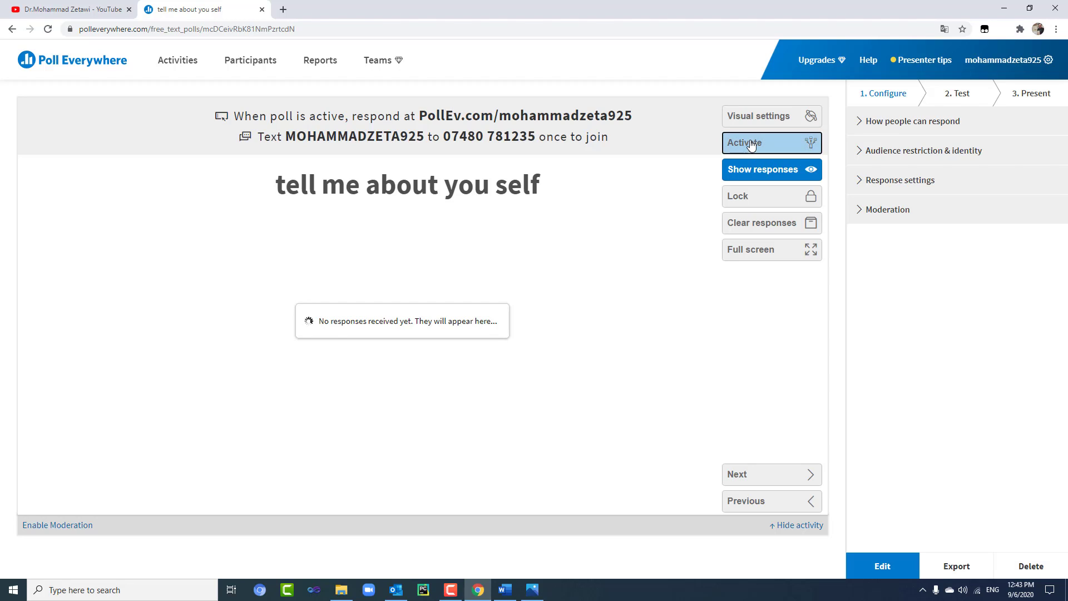
{"action": "left_click", "coordinate": [960, 96]}
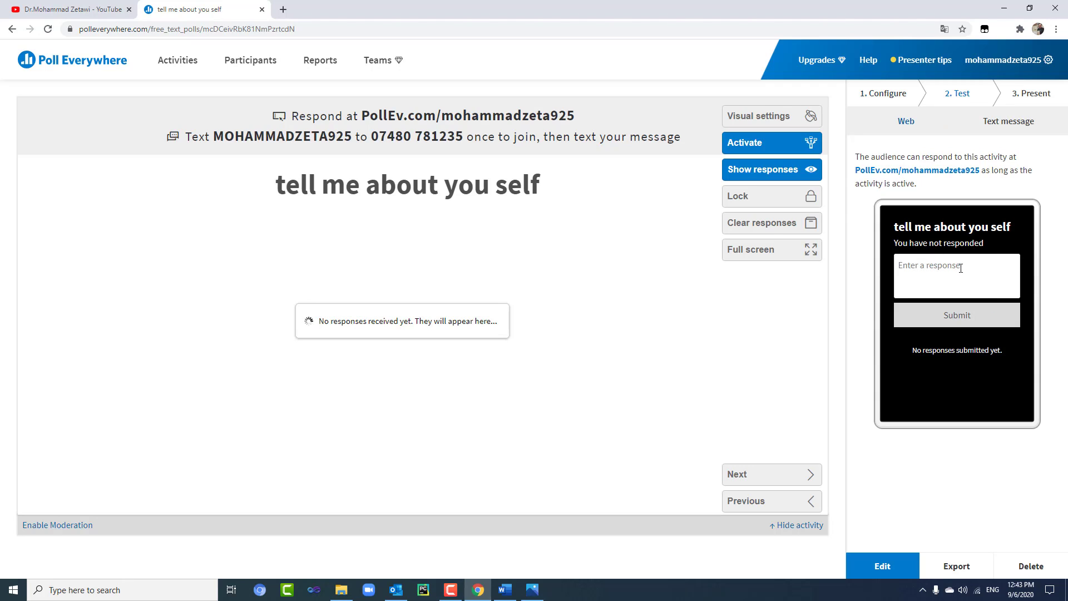
{"action": "left_click", "coordinate": [967, 285]}
{"action": "type", "text": "olikhj3rgpoikhj3rgpoikhjwrgpoijwe3rgpoiwerjhg"}
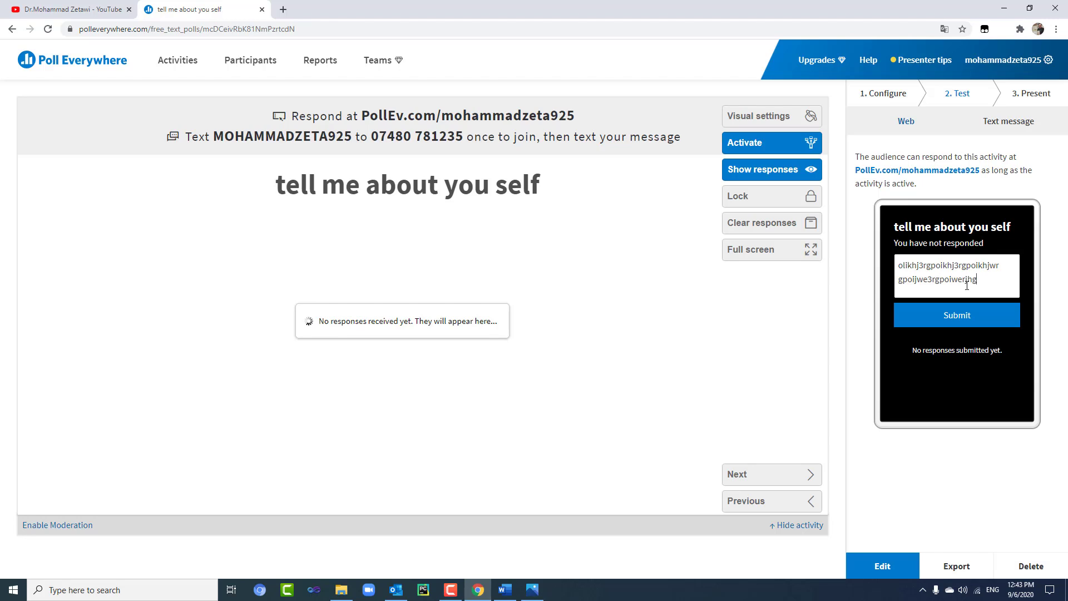
{"action": "type", "text": "poiwerjgpoiwerjgpiowerjgpiowejrgpi"}
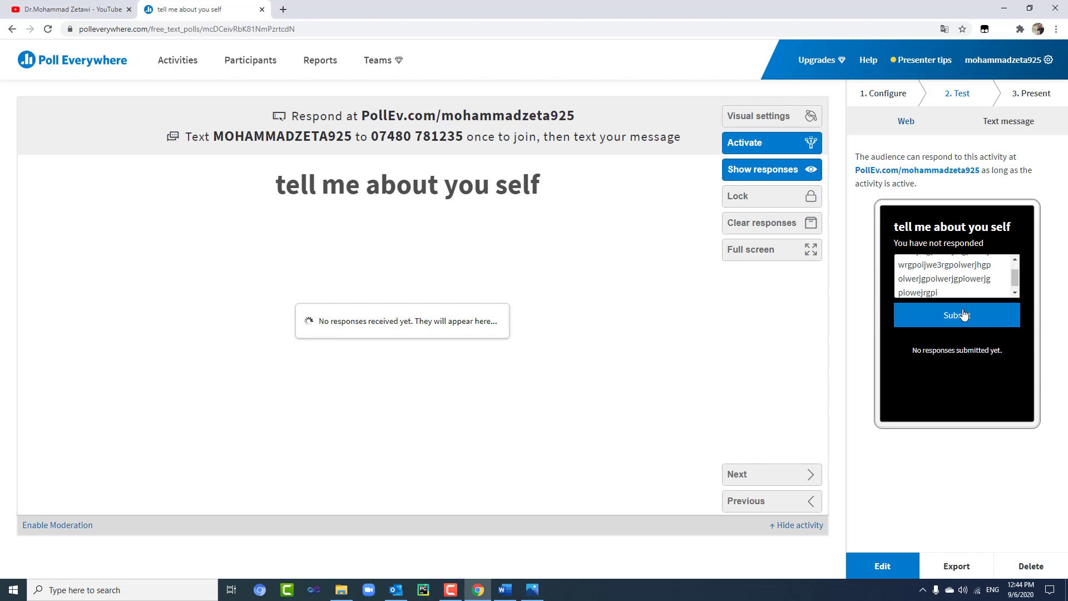
{"action": "left_click", "coordinate": [965, 317]}
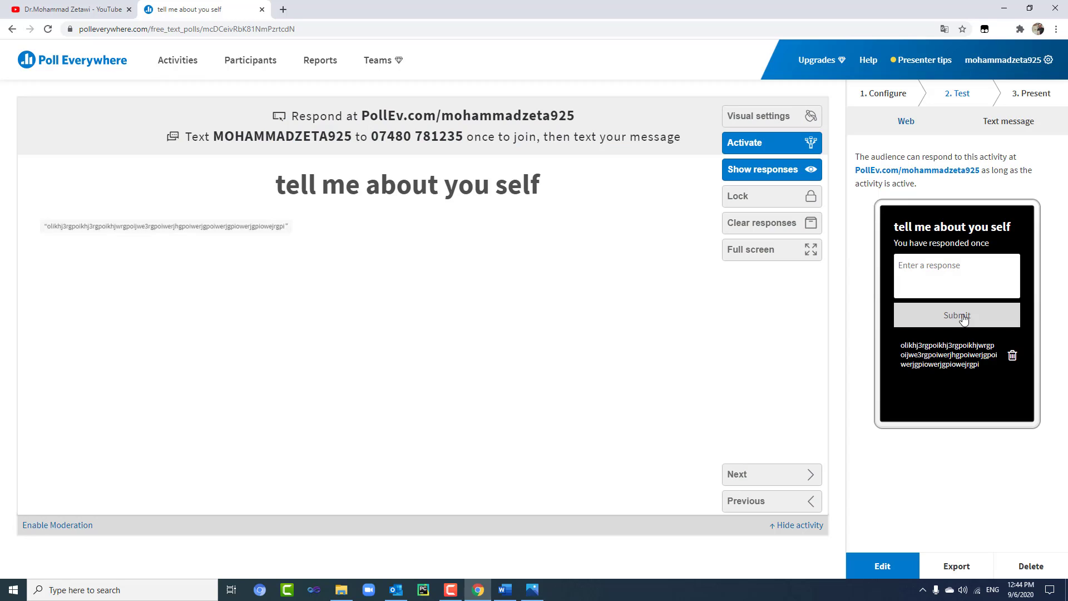
{"action": "left_click", "coordinate": [70, 65]}
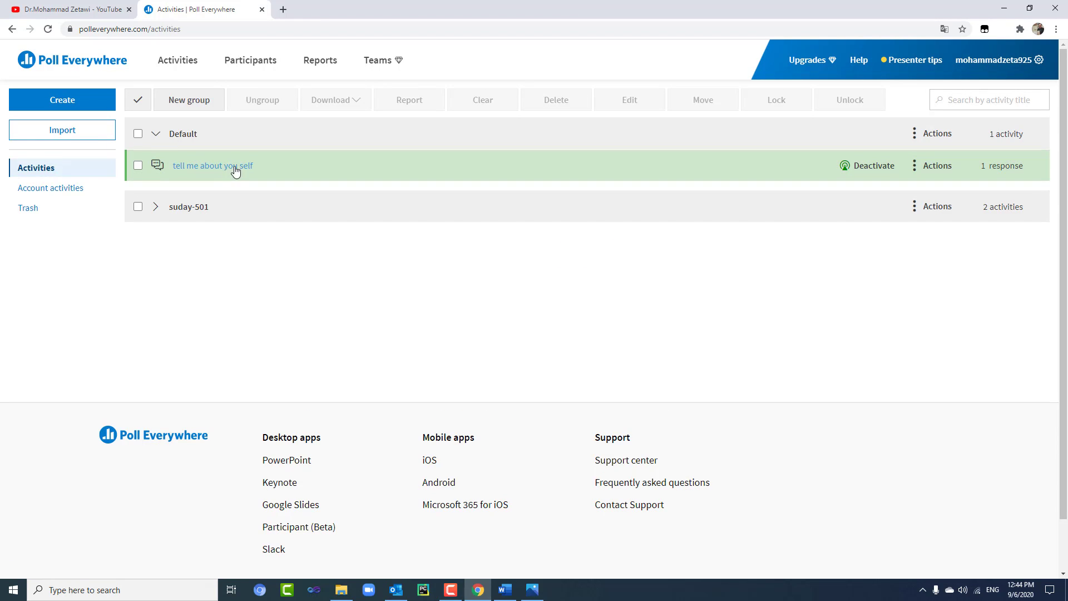
- Move the tell me about you self poll into a new group named 'monday-555'
{"action": "left_click", "coordinate": [138, 165]}
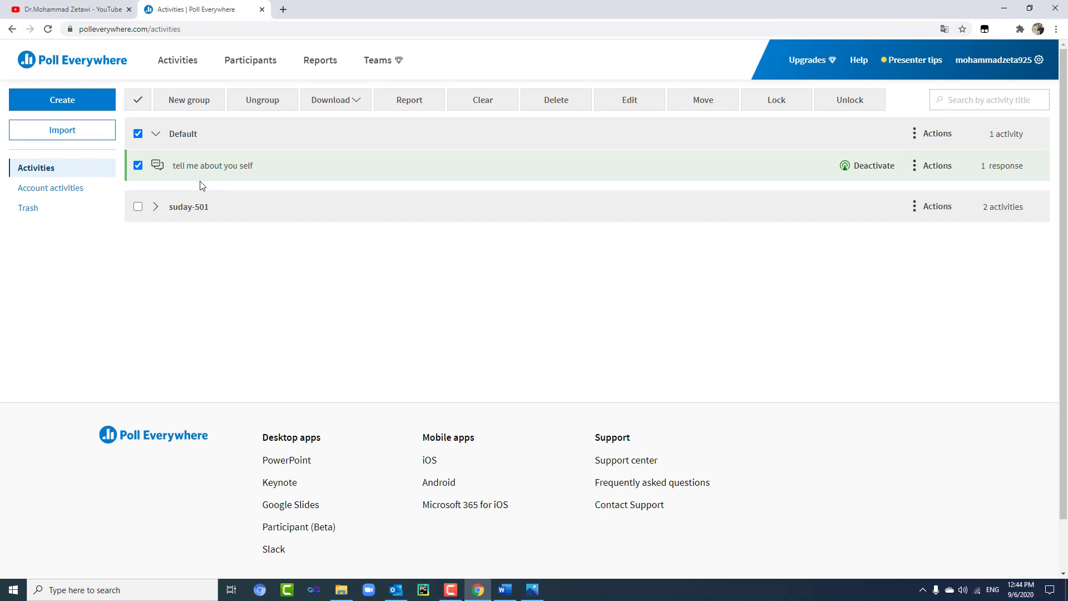
{"action": "left_click", "coordinate": [195, 105]}
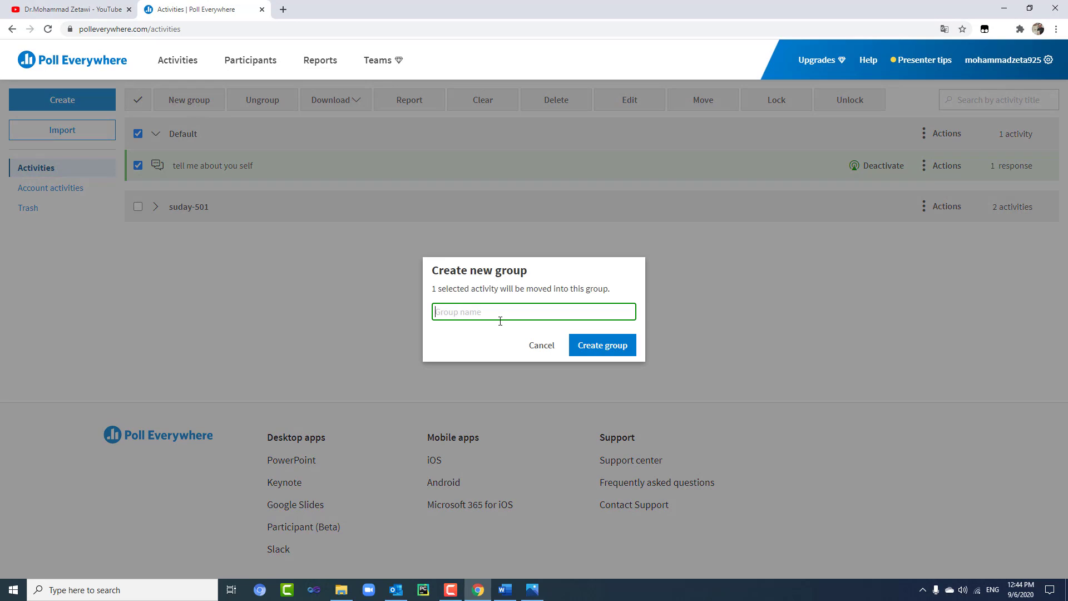
{"action": "type", "text": "monday-555"}
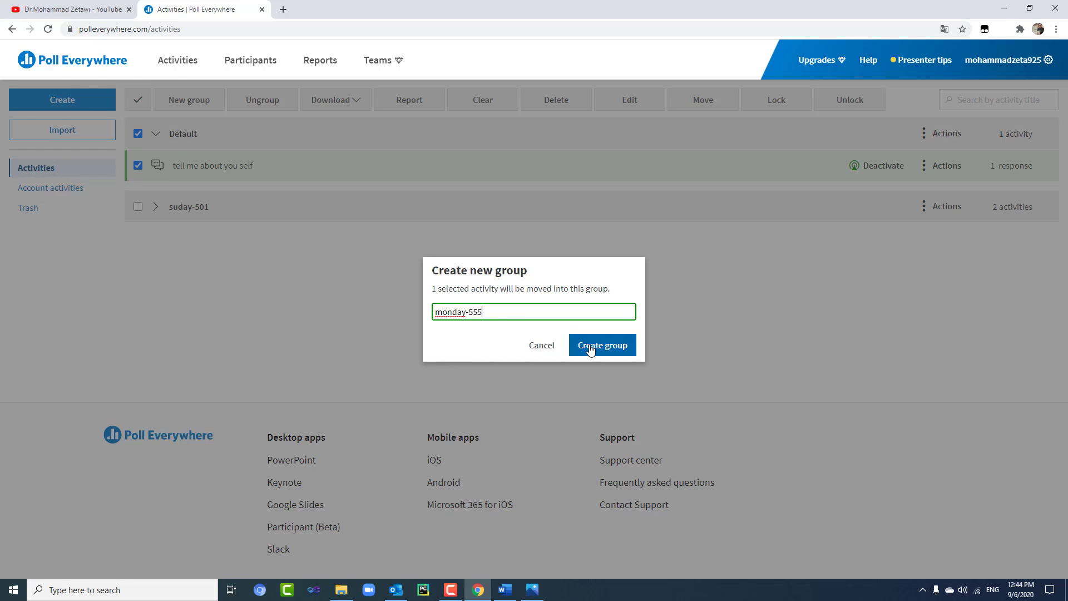
{"action": "left_click", "coordinate": [591, 347]}
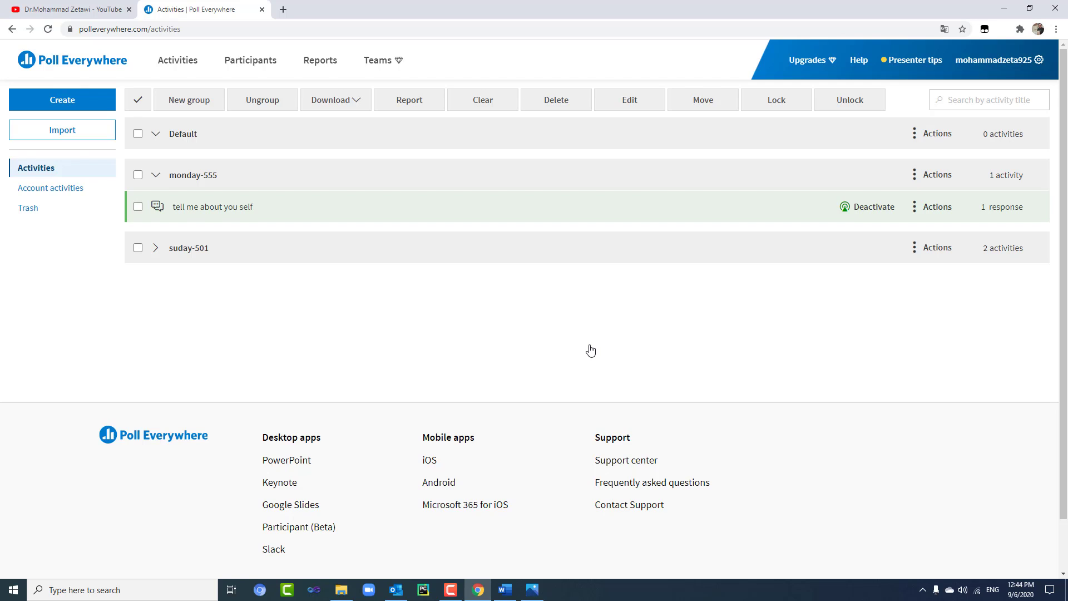
{"action": "left_click", "coordinate": [49, 105]}
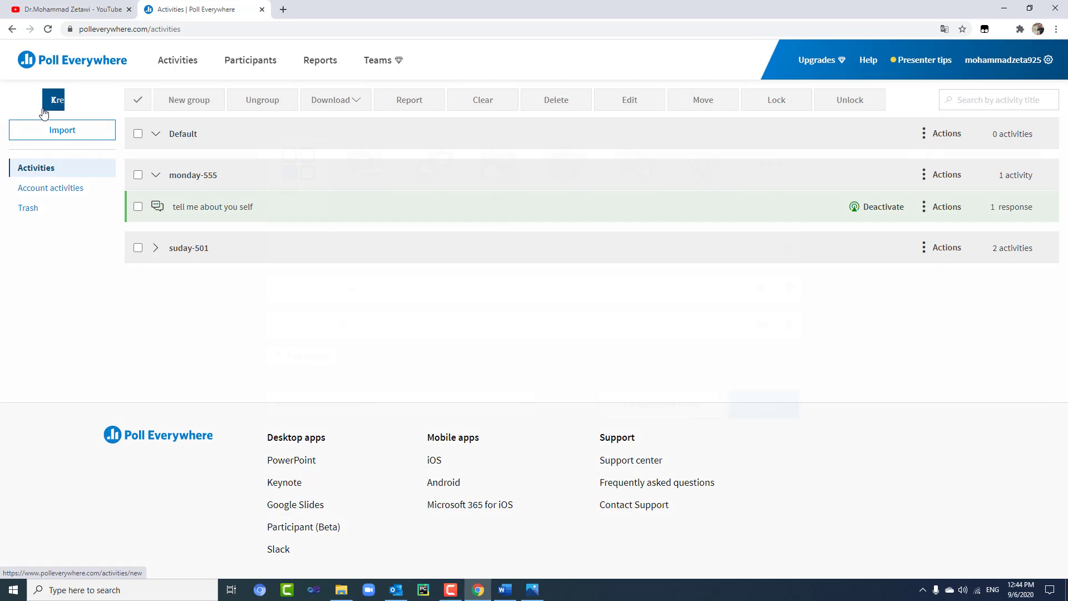